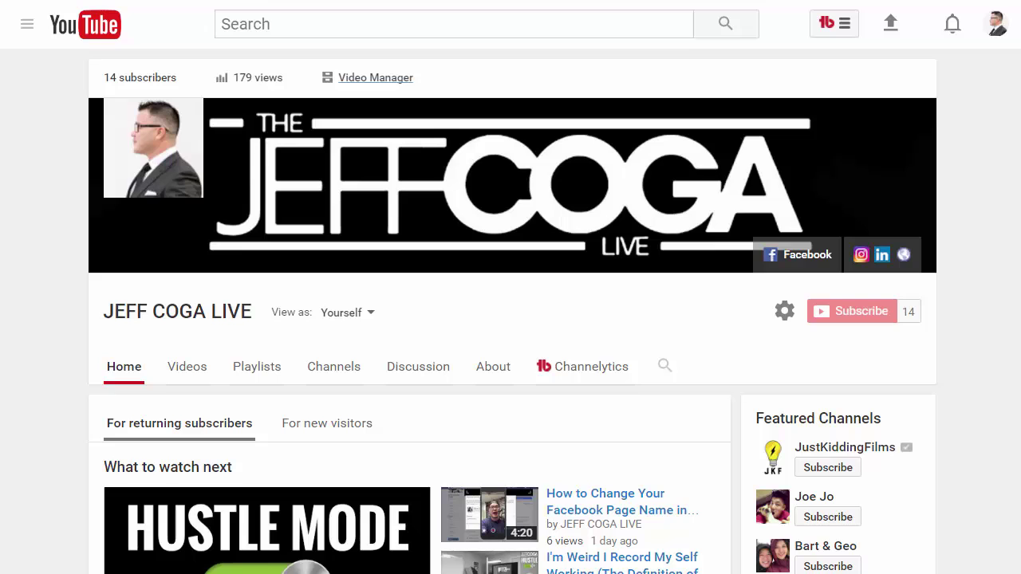
Open the Video Manager and scroll through the channel's 73 uploaded videos
{"action": "left_click", "coordinate": [375, 78]}
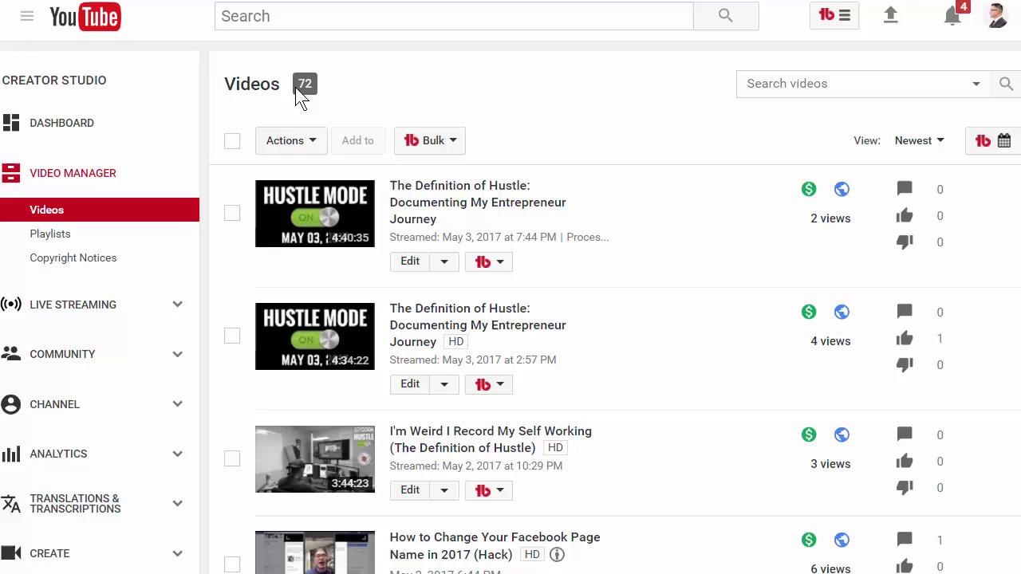
{"action": "scroll", "coordinate": [383, 231], "scroll_direction": "down", "scroll_amount": 2}
{"action": "scroll", "coordinate": [383, 231], "scroll_direction": "down", "scroll_amount": 1}
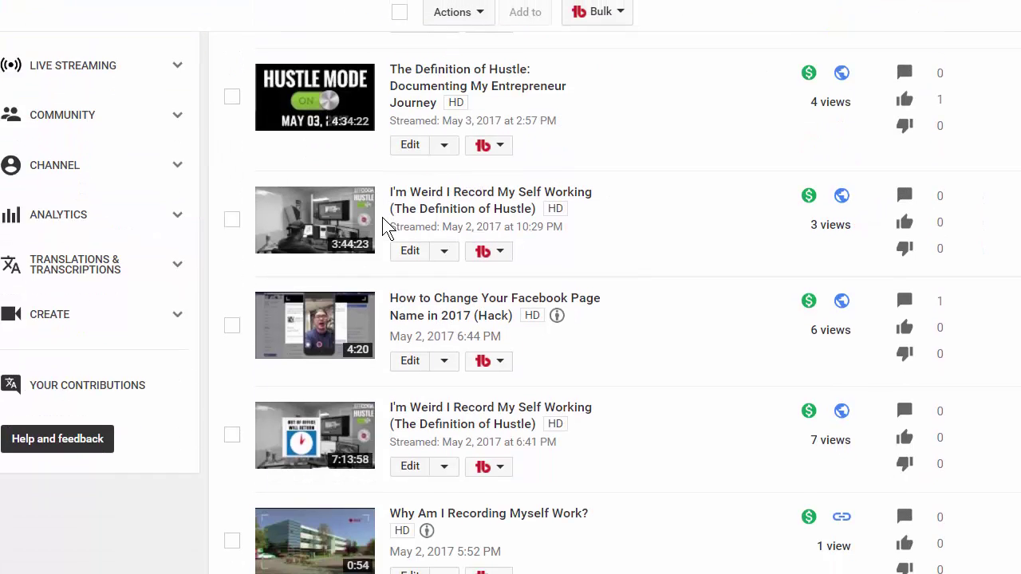
{"action": "scroll", "coordinate": [383, 228], "scroll_direction": "down", "scroll_amount": 4}
{"action": "scroll", "coordinate": [383, 227], "scroll_direction": "down", "scroll_amount": 5}
{"action": "scroll", "coordinate": [383, 227], "scroll_direction": "down", "scroll_amount": 5}
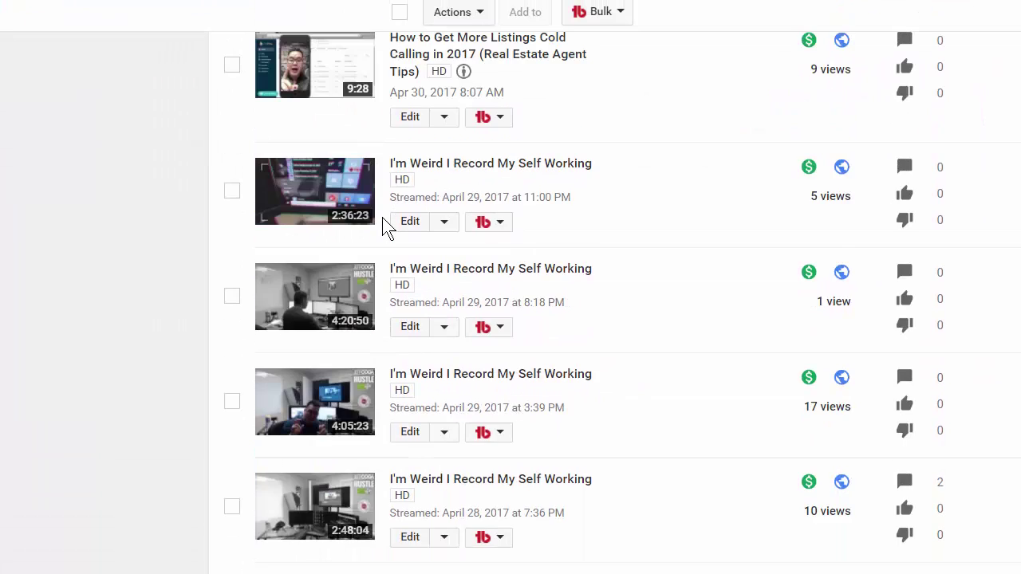
{"action": "scroll", "coordinate": [383, 228], "scroll_direction": "down", "scroll_amount": 4}
{"action": "scroll", "coordinate": [383, 227], "scroll_direction": "down", "scroll_amount": 5}
{"action": "scroll", "coordinate": [383, 227], "scroll_direction": "down", "scroll_amount": 5}
{"action": "scroll", "coordinate": [381, 230], "scroll_direction": "down", "scroll_amount": 4}
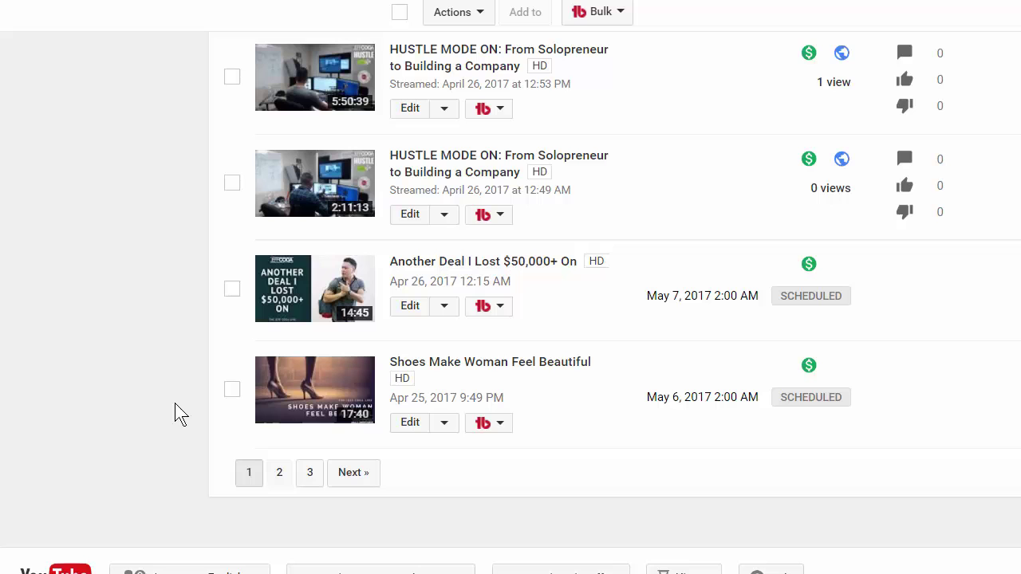
{"action": "scroll", "coordinate": [197, 384], "scroll_direction": "up", "scroll_amount": 5}
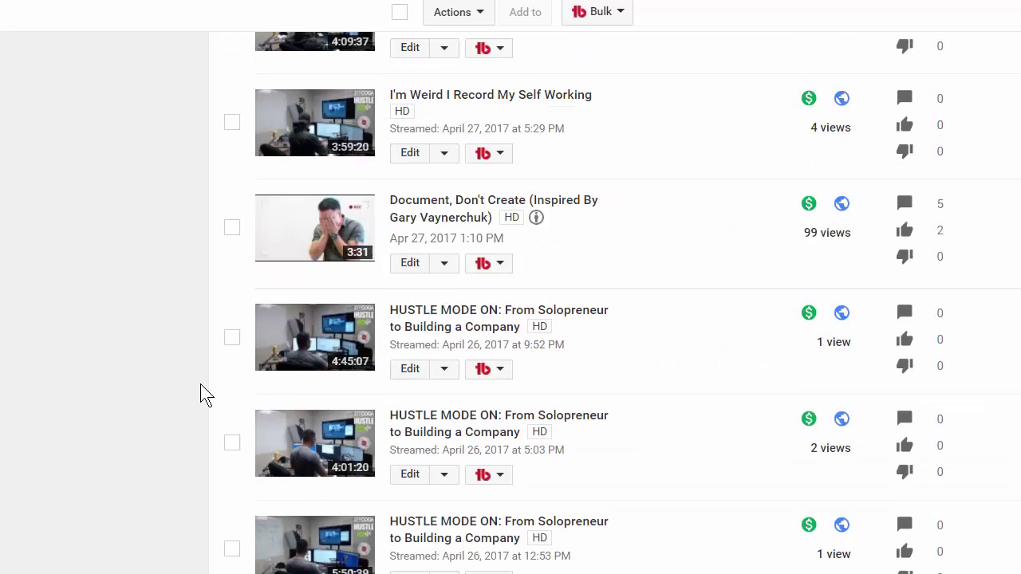
{"action": "scroll", "coordinate": [200, 384], "scroll_direction": "up", "scroll_amount": 5}
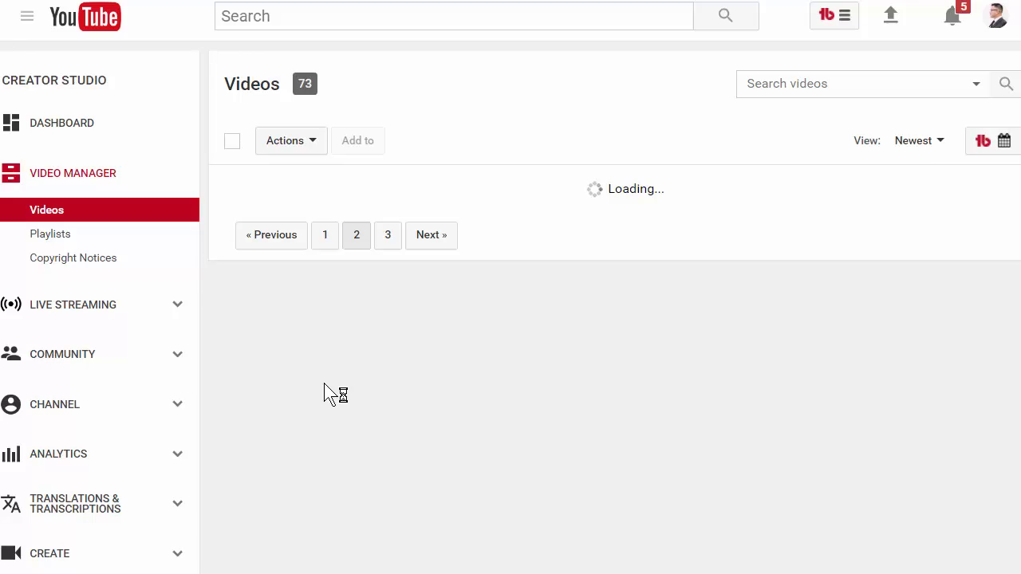
{"action": "scroll", "coordinate": [324, 383], "scroll_direction": "down", "scroll_amount": 3}
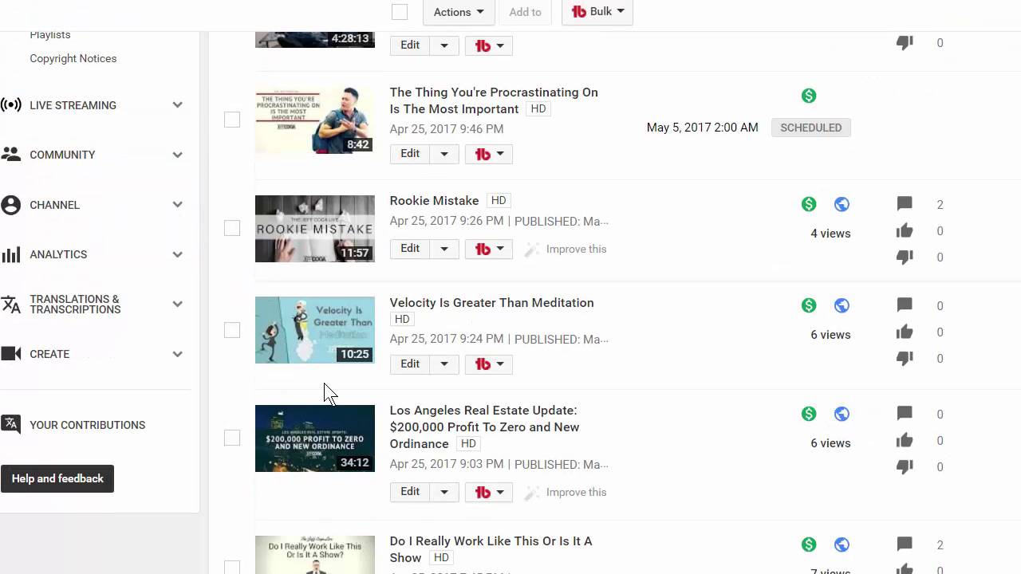
{"action": "scroll", "coordinate": [326, 392], "scroll_direction": "up", "scroll_amount": 2}
{"action": "scroll", "coordinate": [651, 363], "scroll_direction": "down", "scroll_amount": 3}
{"action": "scroll", "coordinate": [645, 365], "scroll_direction": "down", "scroll_amount": 1}
{"action": "scroll", "coordinate": [627, 407], "scroll_direction": "up", "scroll_amount": 2}
{"action": "scroll", "coordinate": [620, 403], "scroll_direction": "up", "scroll_amount": 3}
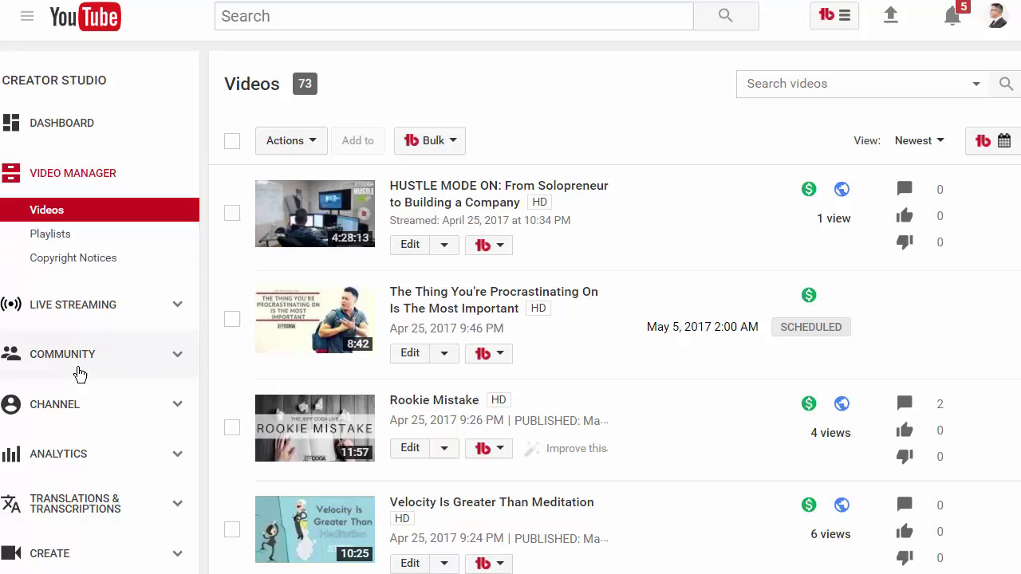
Bring up the 28-day Analytics overview (313 watch minutes, 186 views) down to Top 10 Videos
{"action": "left_click", "coordinate": [41, 450]}
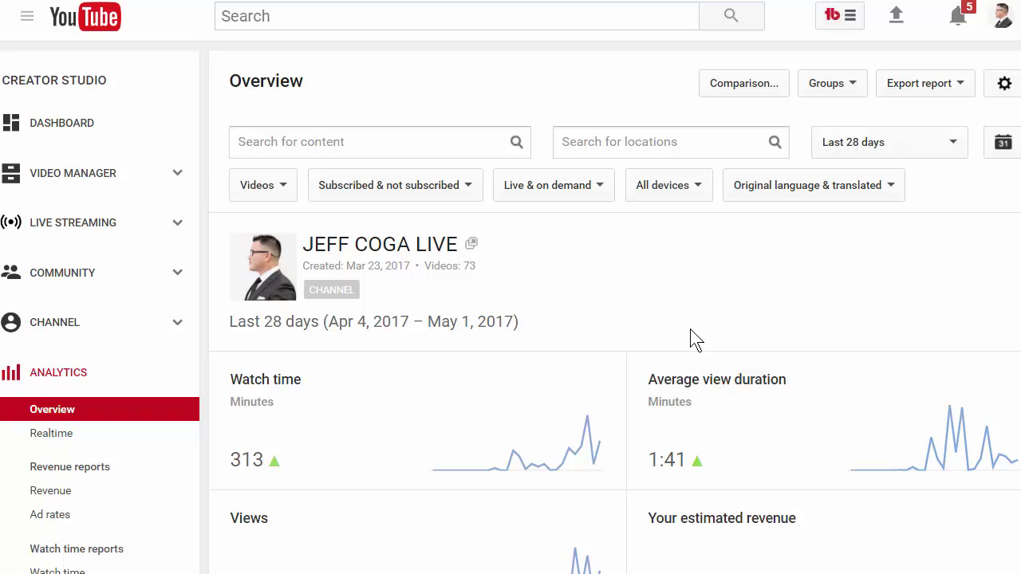
{"action": "scroll", "coordinate": [695, 321], "scroll_direction": "down", "scroll_amount": 1}
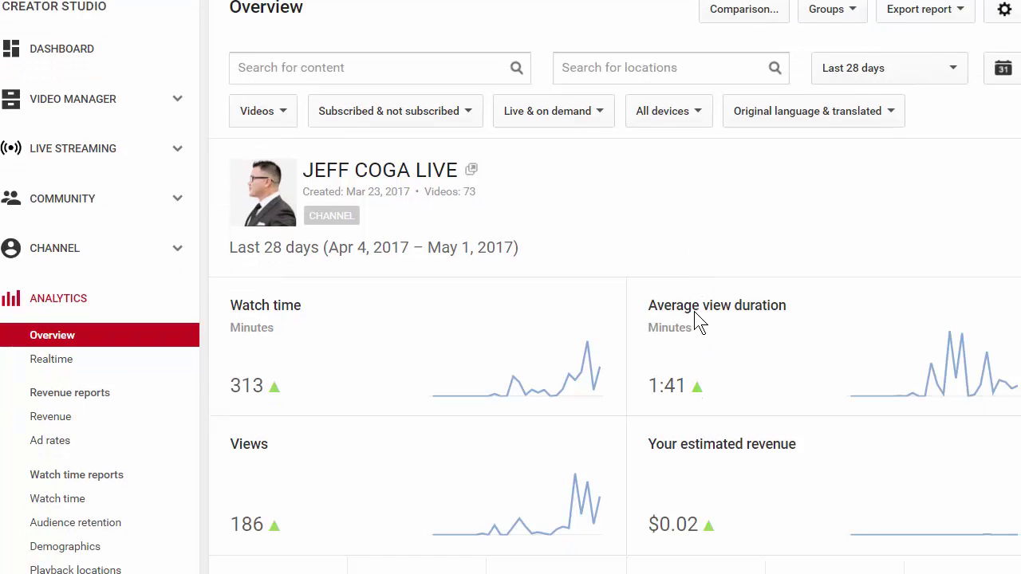
{"action": "scroll", "coordinate": [679, 296], "scroll_direction": "down", "scroll_amount": 1}
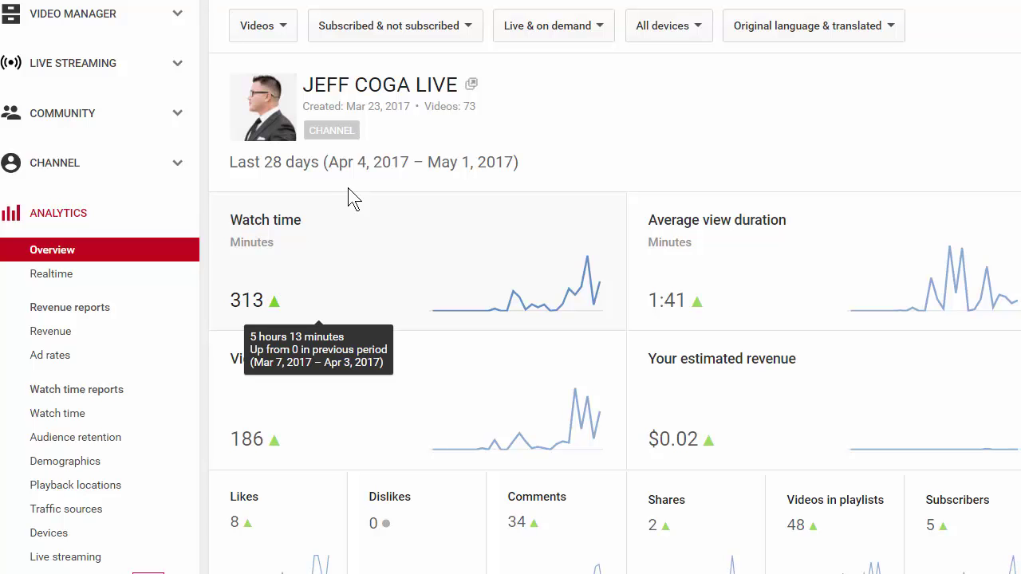
{"action": "scroll", "coordinate": [330, 200], "scroll_direction": "down", "scroll_amount": 1}
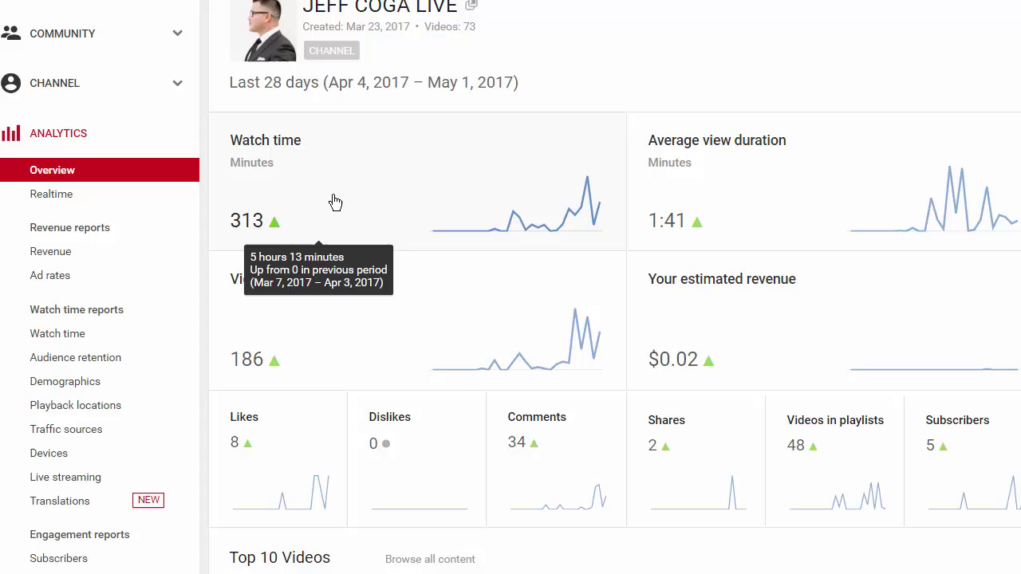
{"action": "scroll", "coordinate": [335, 203], "scroll_direction": "down", "scroll_amount": 1}
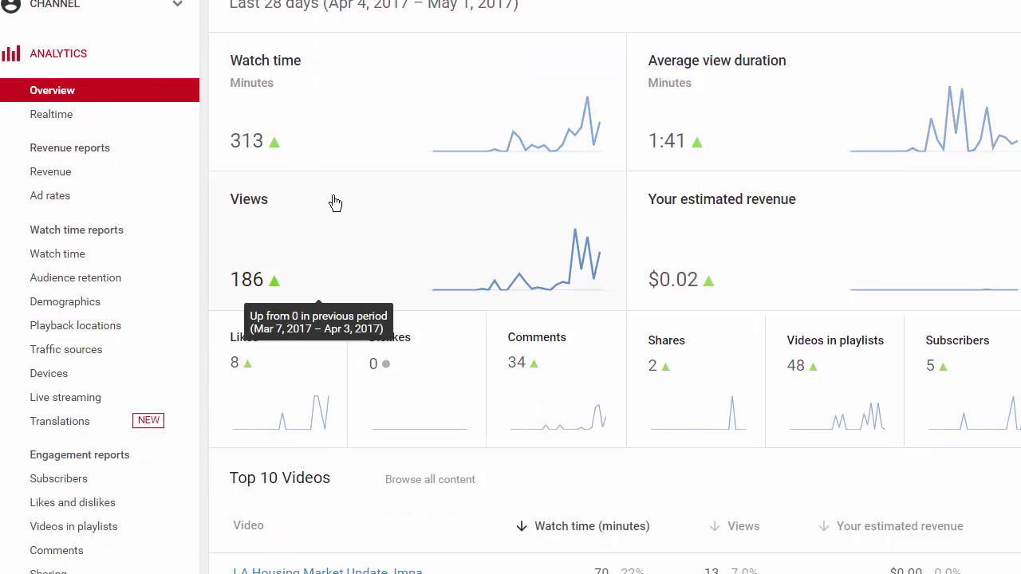
{"action": "scroll", "coordinate": [332, 196], "scroll_direction": "down", "scroll_amount": 1}
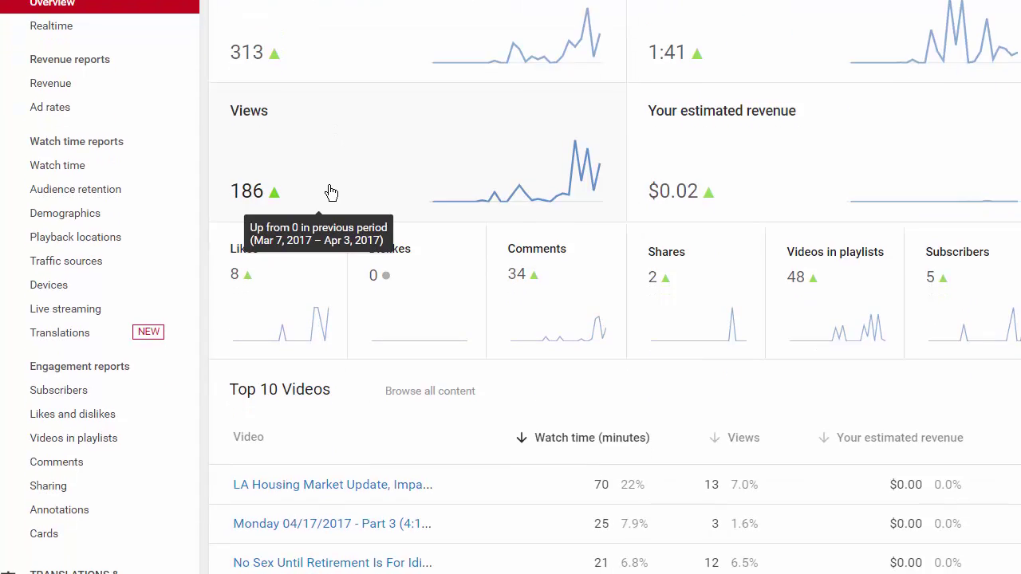
{"action": "scroll", "coordinate": [332, 194], "scroll_direction": "down", "scroll_amount": 3}
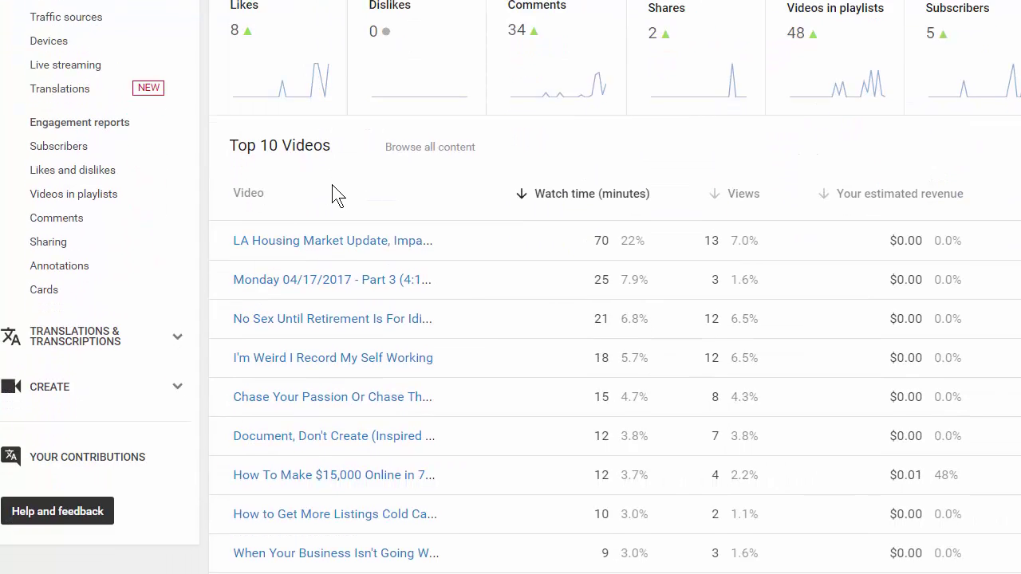
{"action": "scroll", "coordinate": [335, 195], "scroll_direction": "down", "scroll_amount": 1}
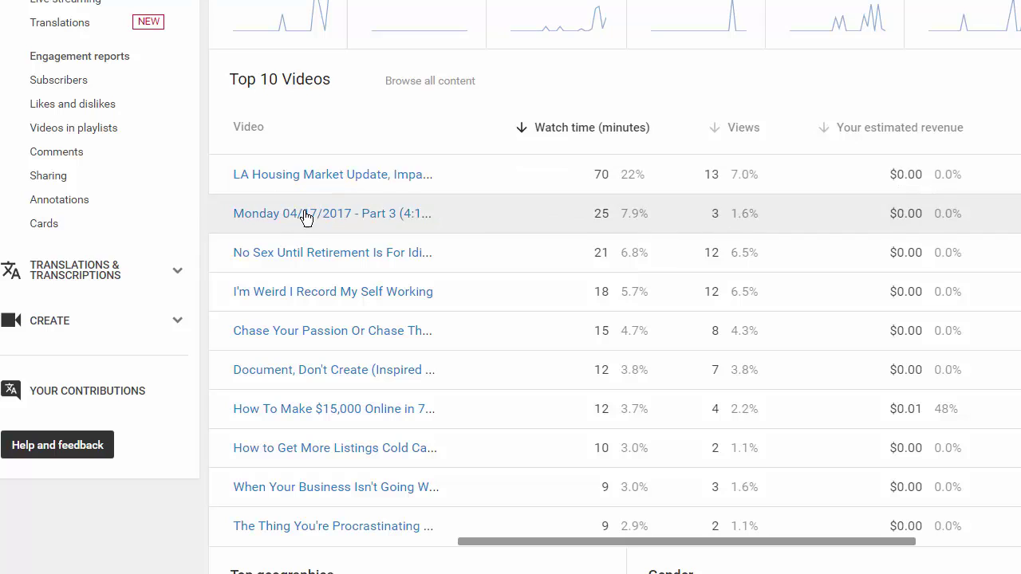
{"action": "mouse_move", "coordinate": [333, 319]}
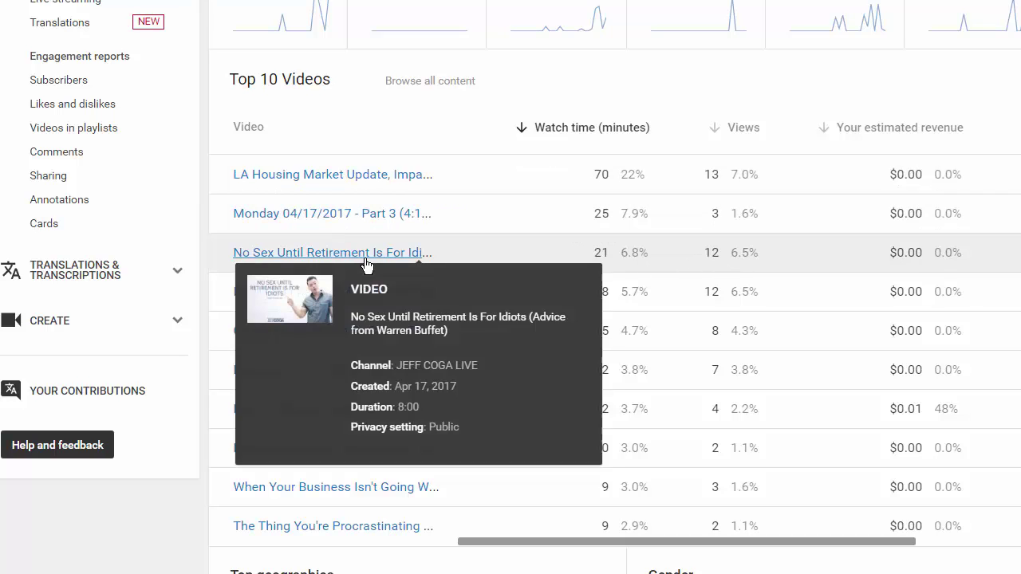
{"action": "scroll", "coordinate": [273, 197], "scroll_direction": "down", "scroll_amount": 1}
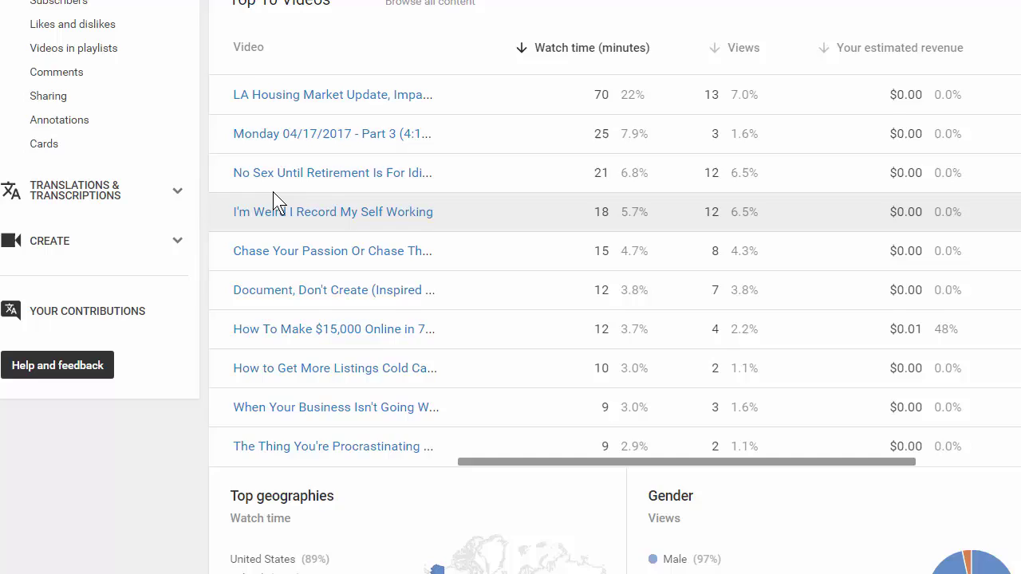
{"action": "scroll", "coordinate": [470, 250], "scroll_direction": "down", "scroll_amount": 2}
{"action": "scroll", "coordinate": [399, 231], "scroll_direction": "down", "scroll_amount": 3}
{"action": "scroll", "coordinate": [354, 209], "scroll_direction": "down", "scroll_amount": 1}
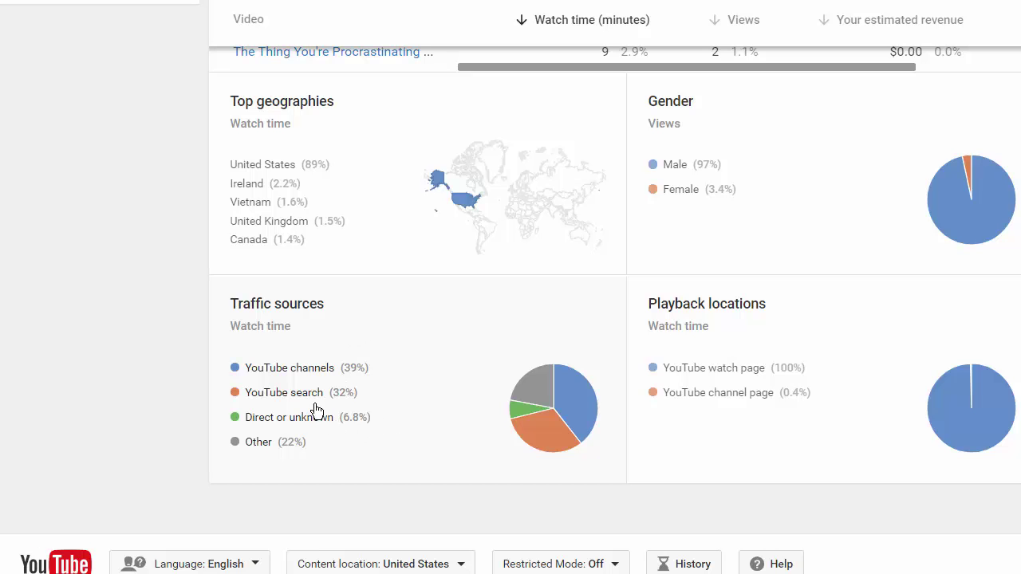
{"action": "scroll", "coordinate": [316, 397], "scroll_direction": "up", "scroll_amount": 1}
{"action": "scroll", "coordinate": [316, 397], "scroll_direction": "up", "scroll_amount": 3}
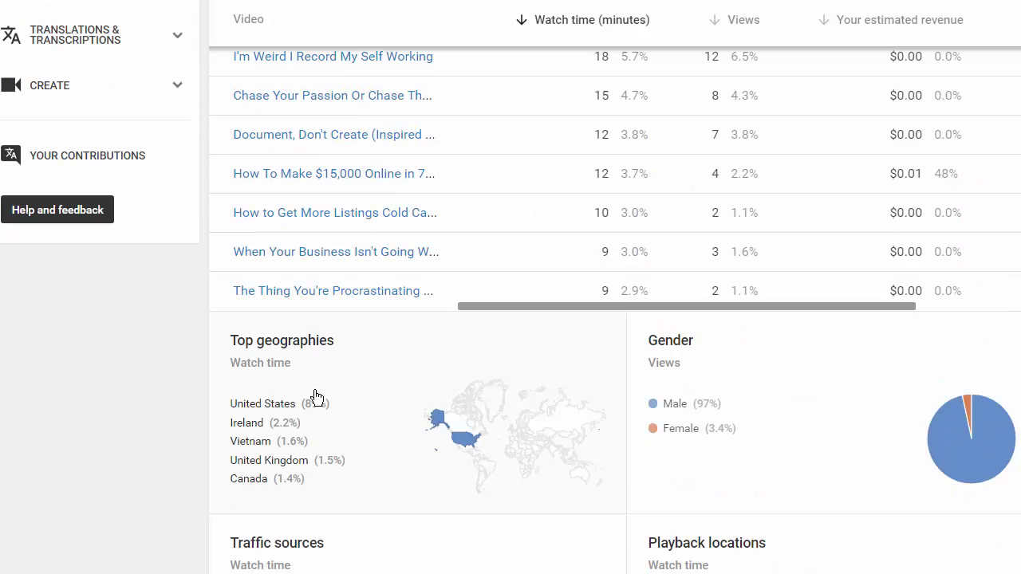
{"action": "scroll", "coordinate": [316, 396], "scroll_direction": "down", "scroll_amount": 3}
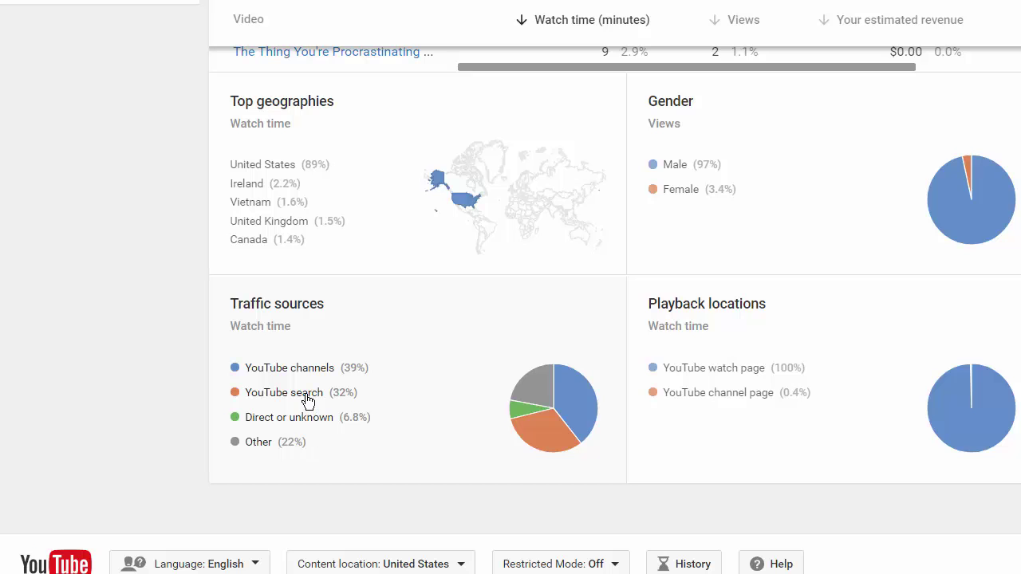
Open the detailed Traffic sources report
{"action": "left_click", "coordinate": [308, 400]}
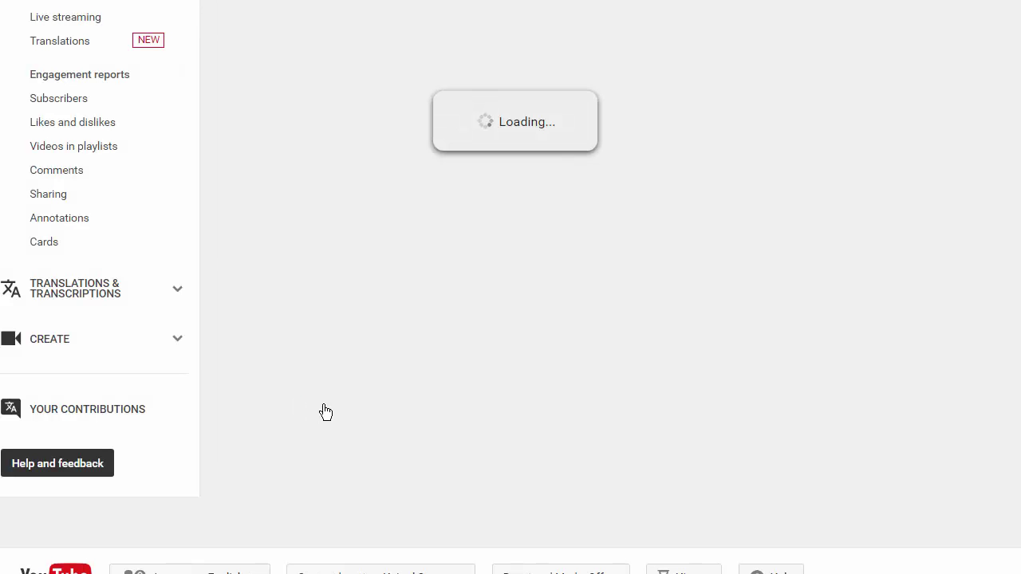
{"action": "scroll", "coordinate": [557, 391], "scroll_direction": "up", "scroll_amount": 2}
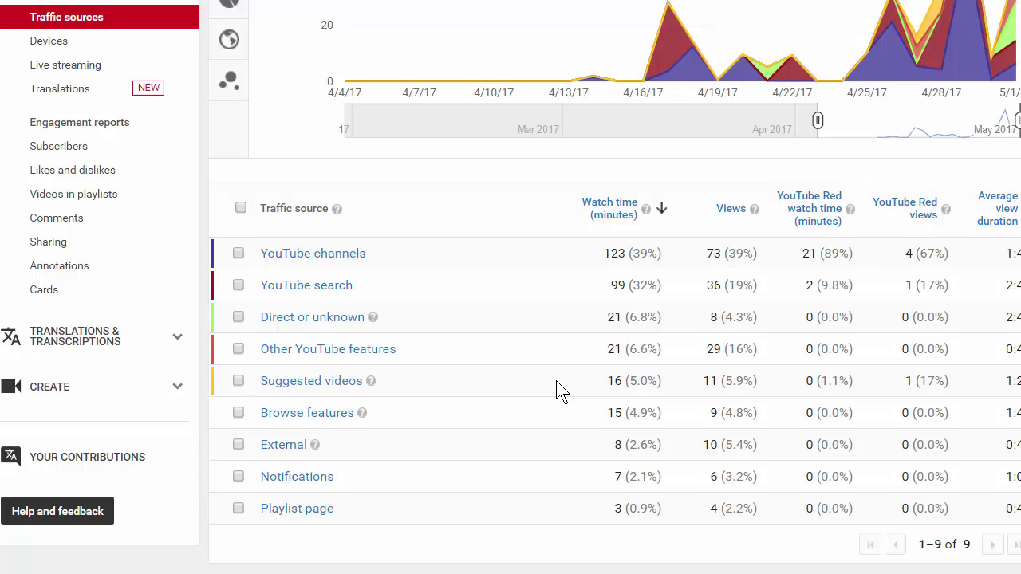
{"action": "scroll", "coordinate": [556, 391], "scroll_direction": "up", "scroll_amount": 2}
{"action": "scroll", "coordinate": [557, 391], "scroll_direction": "up", "scroll_amount": 2}
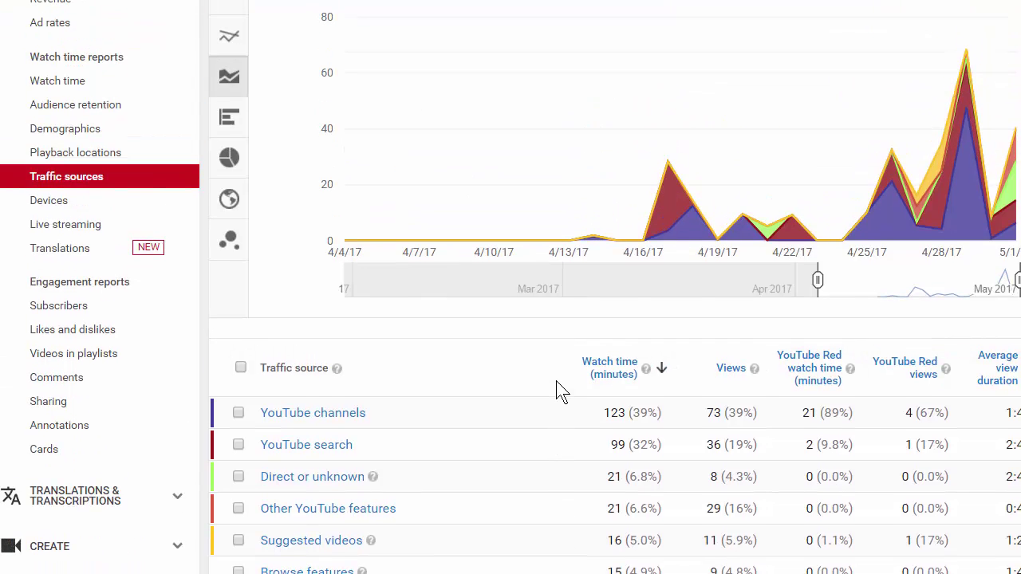
{"action": "scroll", "coordinate": [558, 391], "scroll_direction": "down", "scroll_amount": 2}
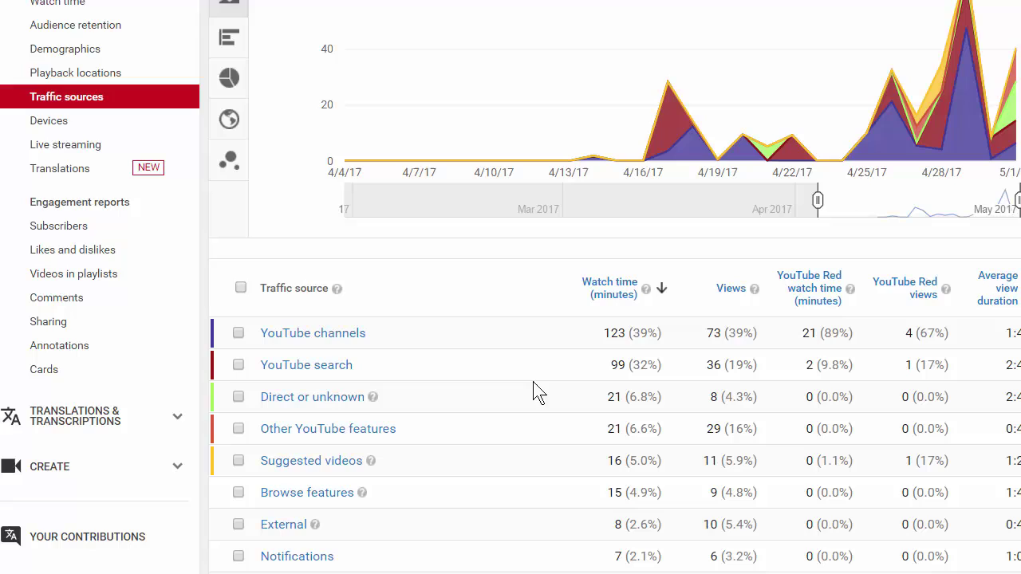
Break down YouTube search traffic by search term, led by 'few' with 25 watch minutes
{"action": "left_click", "coordinate": [302, 369]}
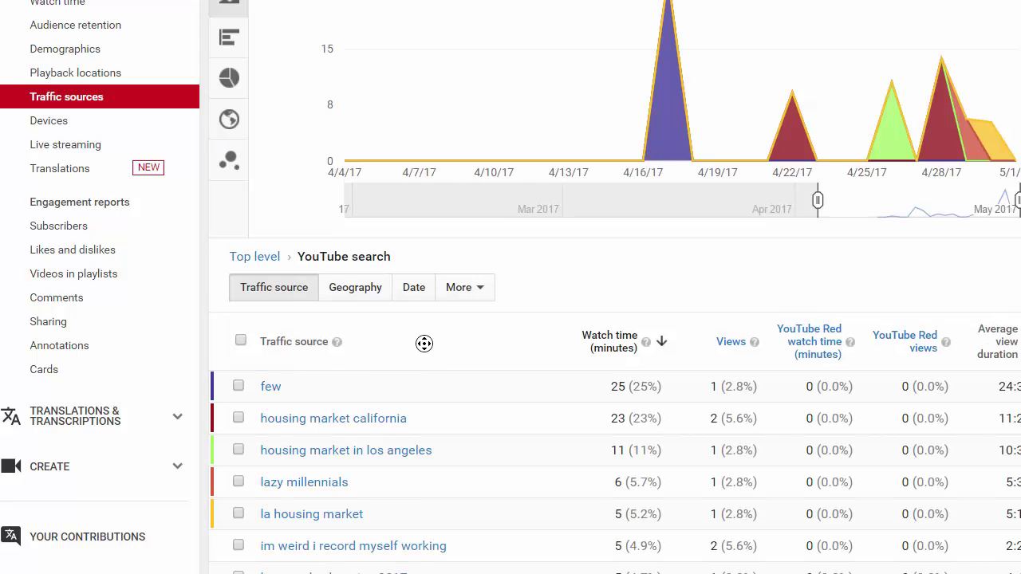
{"action": "scroll", "coordinate": [456, 345], "scroll_direction": "right", "scroll_amount": 1}
{"action": "scroll", "coordinate": [463, 353], "scroll_direction": "down", "scroll_amount": 1}
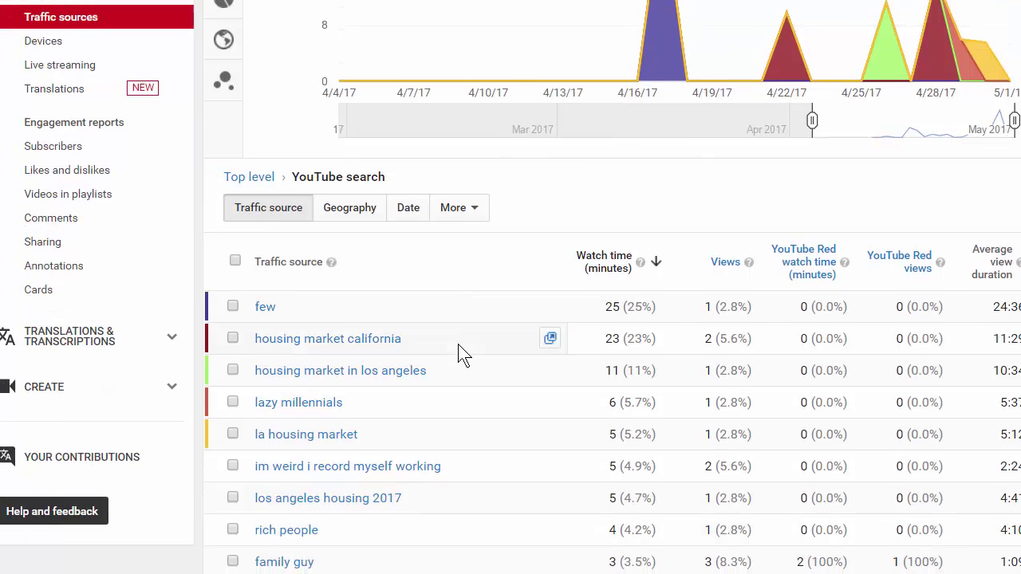
{"action": "scroll", "coordinate": [462, 353], "scroll_direction": "down", "scroll_amount": 1}
{"action": "scroll", "coordinate": [451, 327], "scroll_direction": "down", "scroll_amount": 1}
{"action": "scroll", "coordinate": [451, 328], "scroll_direction": "down", "scroll_amount": 1}
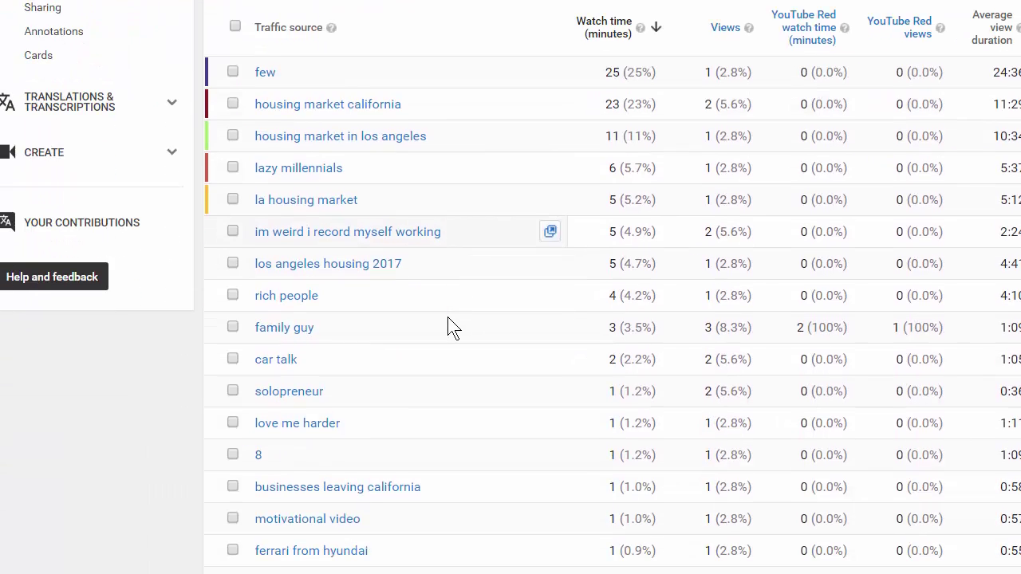
{"action": "scroll", "coordinate": [447, 316], "scroll_direction": "down", "scroll_amount": 1}
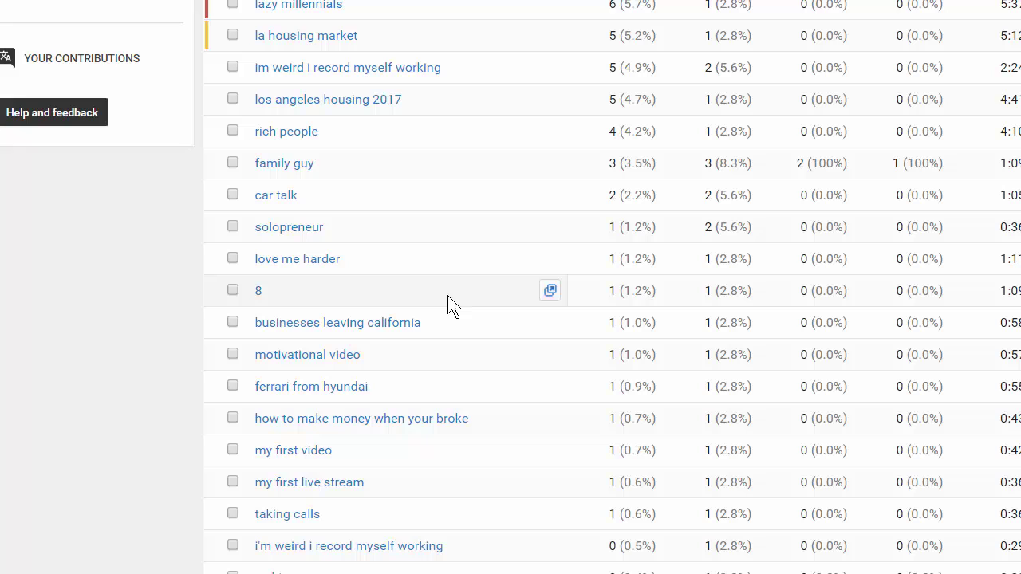
{"action": "scroll", "coordinate": [405, 283], "scroll_direction": "down", "scroll_amount": 3}
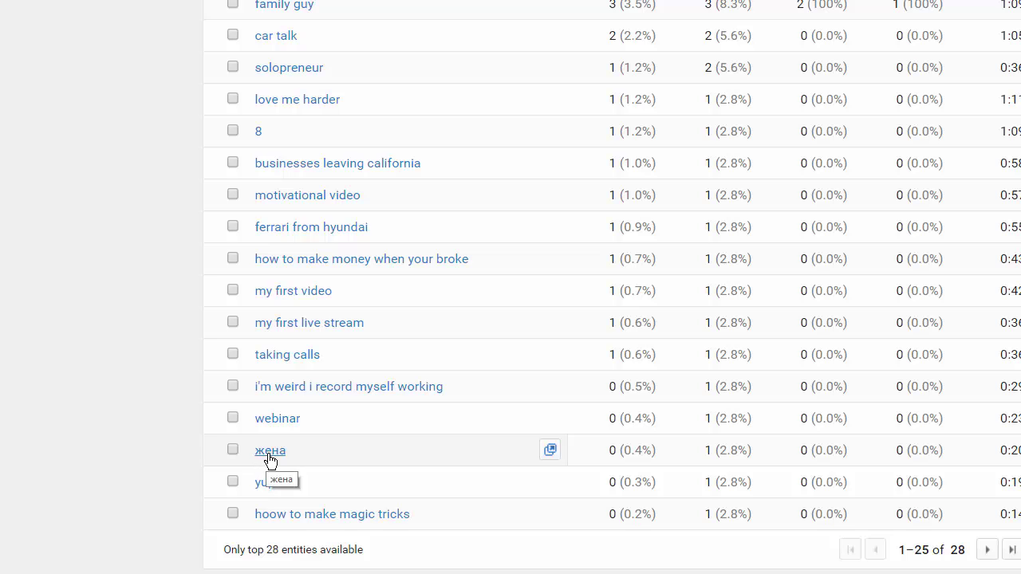
{"action": "scroll", "coordinate": [270, 435], "scroll_direction": "up", "scroll_amount": 1}
{"action": "scroll", "coordinate": [269, 436], "scroll_direction": "up", "scroll_amount": 1}
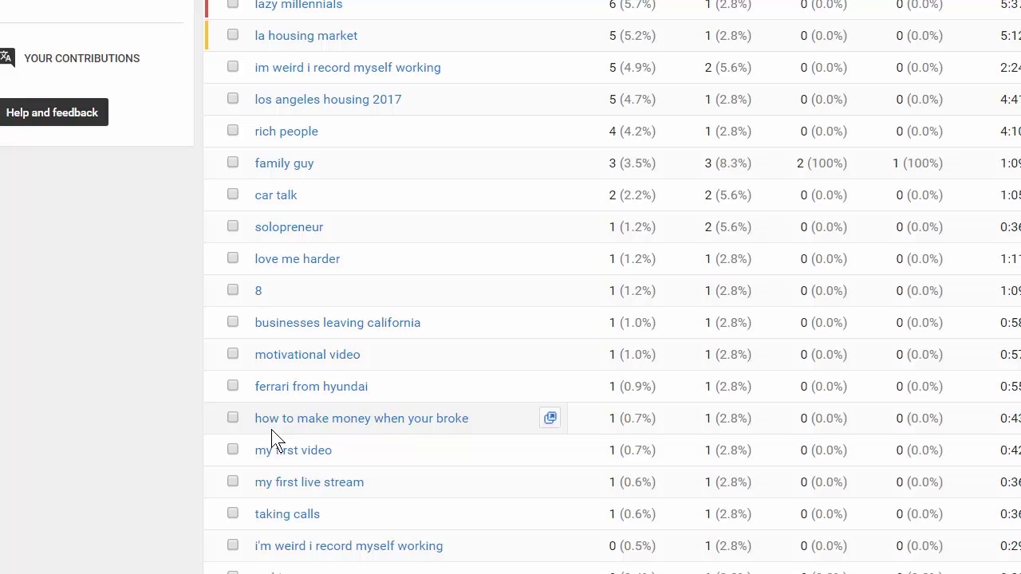
{"action": "scroll", "coordinate": [271, 429], "scroll_direction": "up", "scroll_amount": 1}
{"action": "scroll", "coordinate": [273, 433], "scroll_direction": "up", "scroll_amount": 2}
{"action": "scroll", "coordinate": [273, 430], "scroll_direction": "up", "scroll_amount": 1}
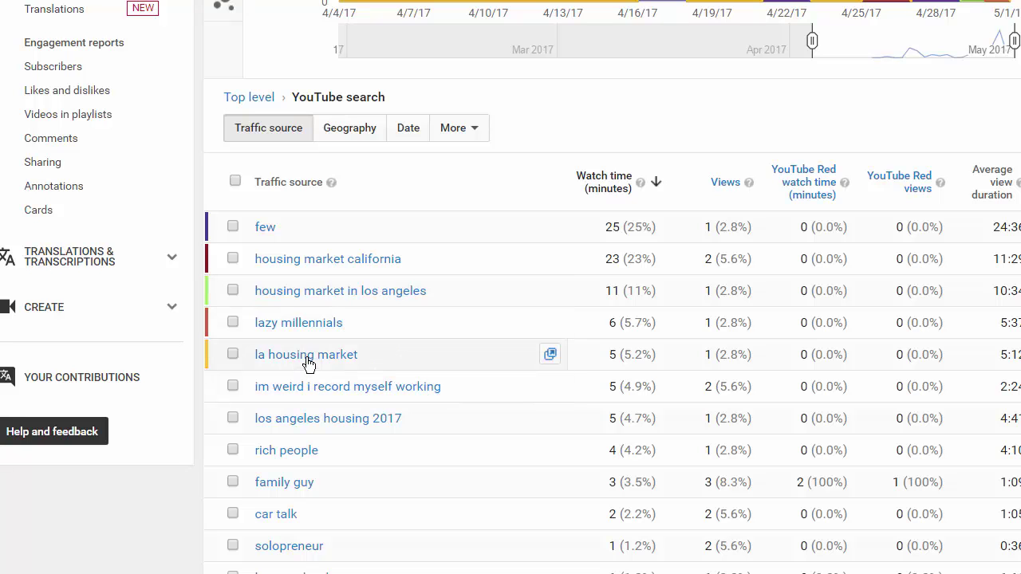
{"action": "scroll", "coordinate": [359, 351], "scroll_direction": "up", "scroll_amount": 4}
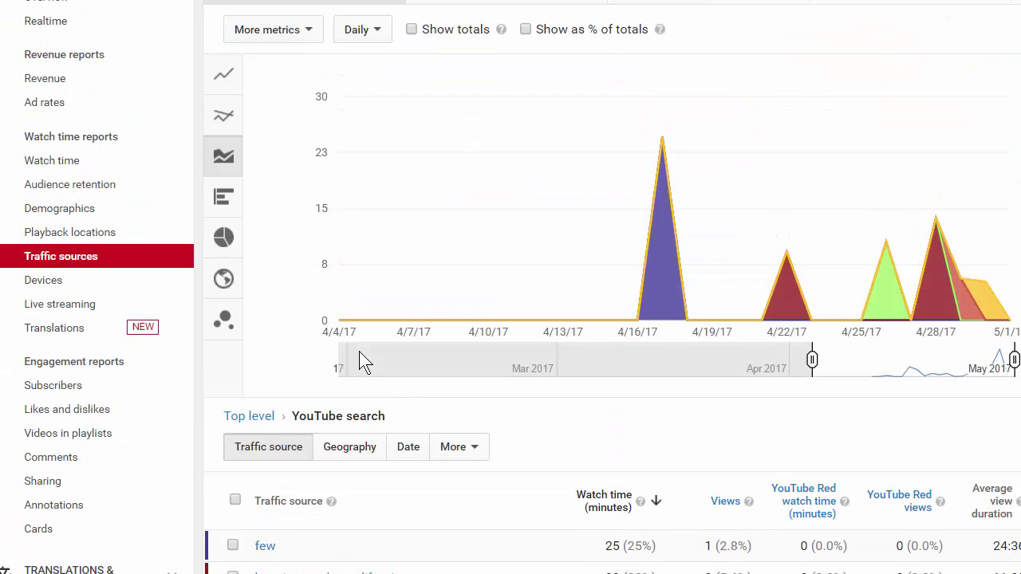
Show the Comments report, led by 'I'm Weird I Record My Self Working' with 10 comments
{"action": "left_click", "coordinate": [74, 458]}
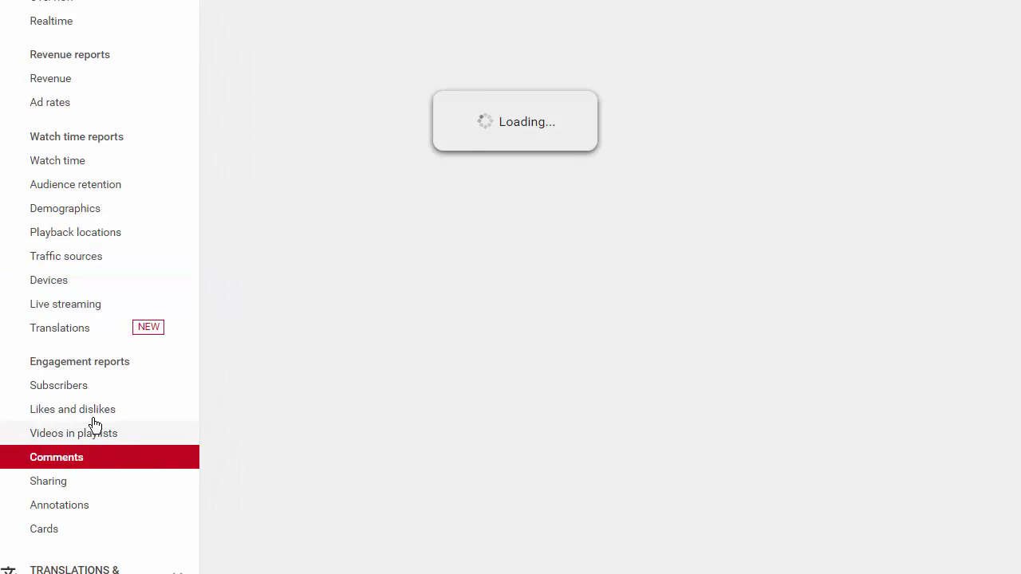
{"action": "scroll", "coordinate": [434, 399], "scroll_direction": "down", "scroll_amount": 1}
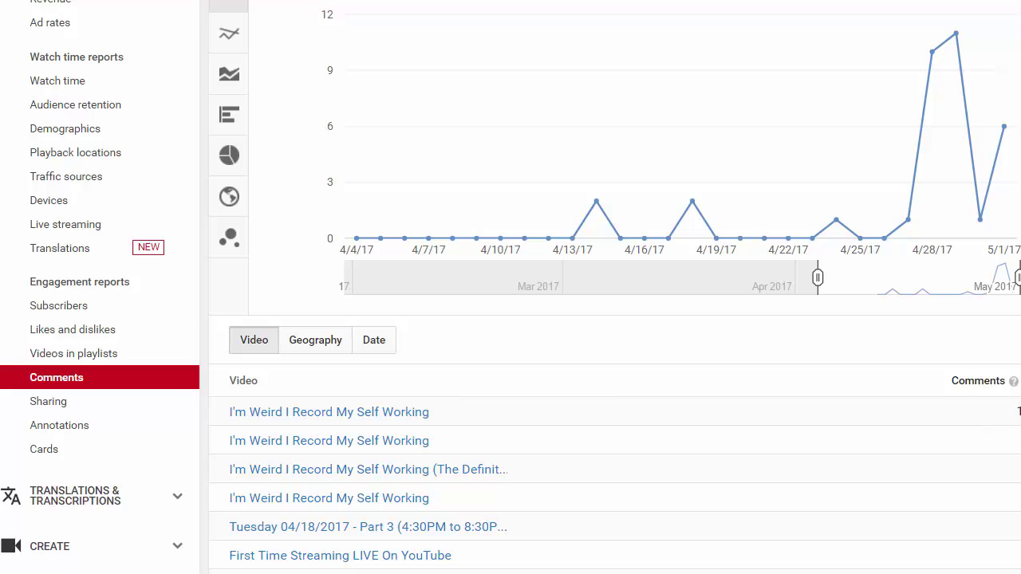
{"action": "left_click_drag", "start_coordinate": [1011, 403], "coordinate": [992, 403]}
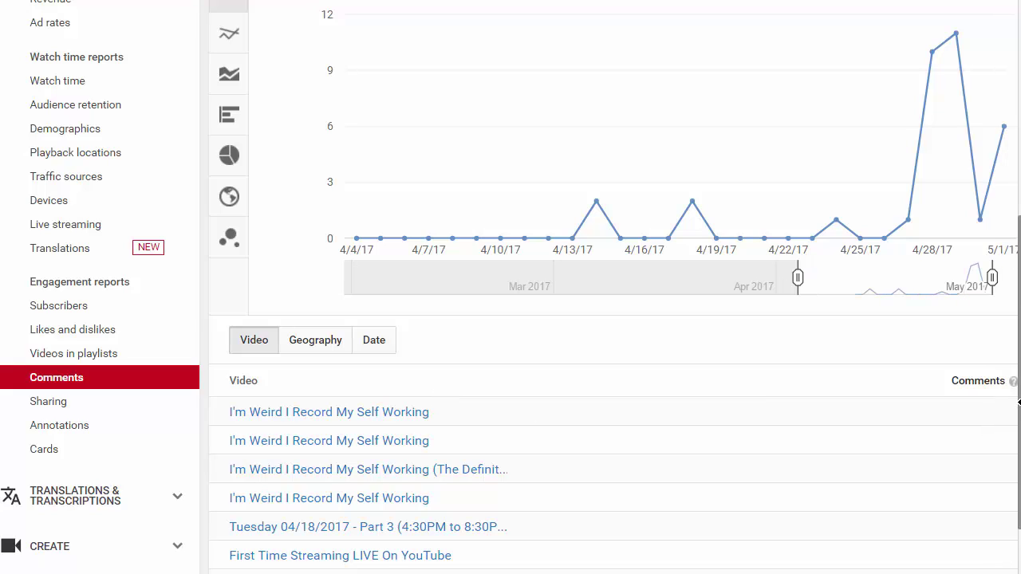
{"action": "key", "text": "ctrl+minus"}
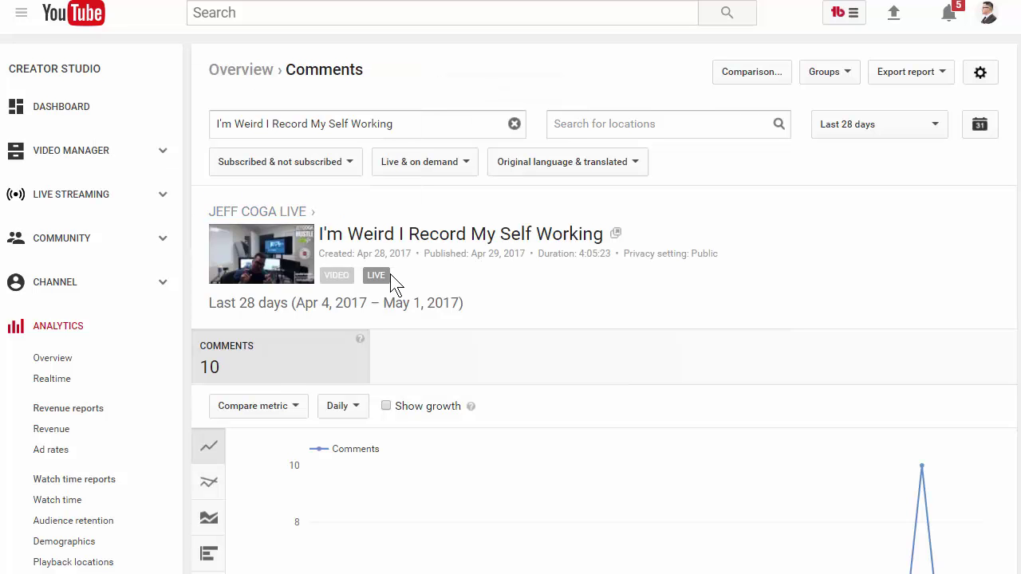
{"action": "scroll", "coordinate": [390, 272], "scroll_direction": "down", "scroll_amount": 1}
{"action": "scroll", "coordinate": [390, 269], "scroll_direction": "down", "scroll_amount": 1}
{"action": "scroll", "coordinate": [390, 269], "scroll_direction": "up", "scroll_amount": 3}
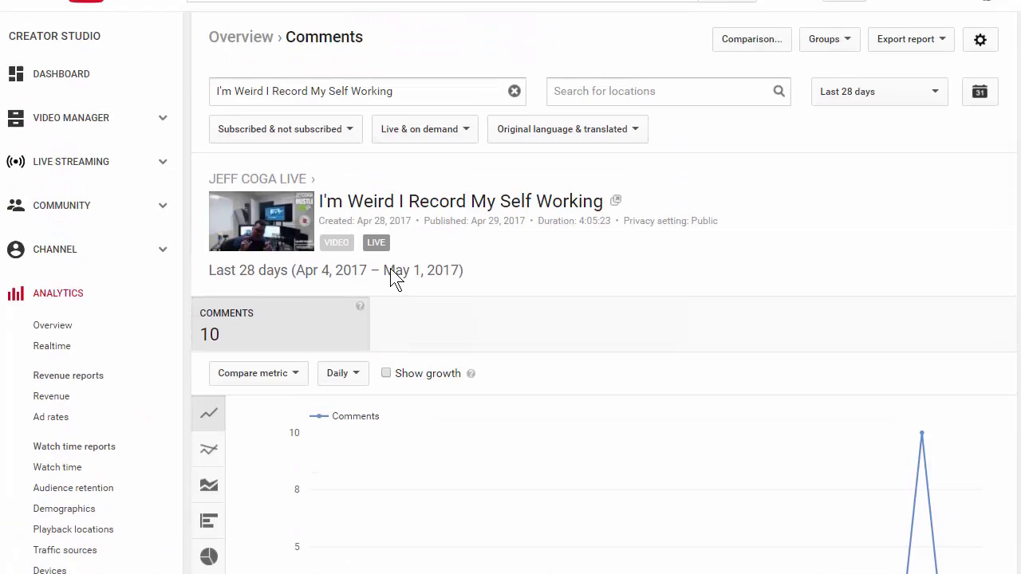
Open that video's public watch page in a new tab and scroll to its comments
{"action": "right_click", "coordinate": [415, 237]}
{"action": "left_click", "coordinate": [435, 245]}
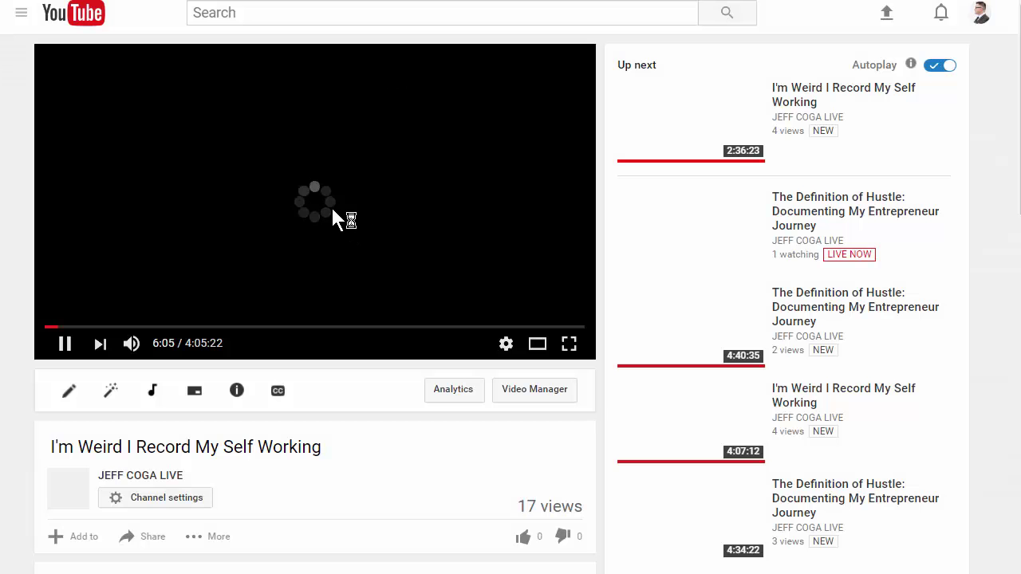
{"action": "scroll", "coordinate": [219, 282], "scroll_direction": "down", "scroll_amount": 2}
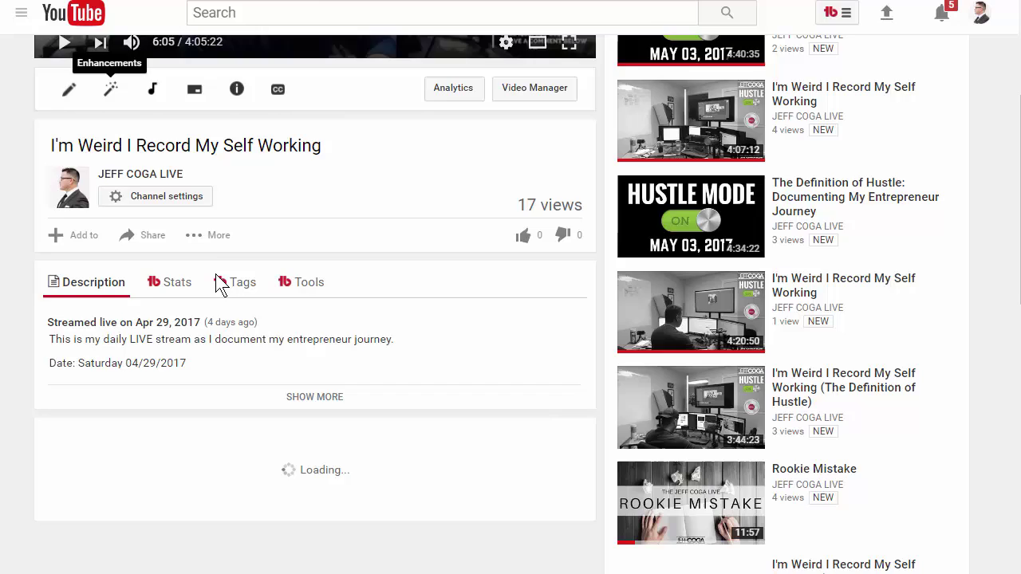
{"action": "scroll", "coordinate": [219, 261], "scroll_direction": "down", "scroll_amount": 2}
{"action": "scroll", "coordinate": [223, 259], "scroll_direction": "down", "scroll_amount": 2}
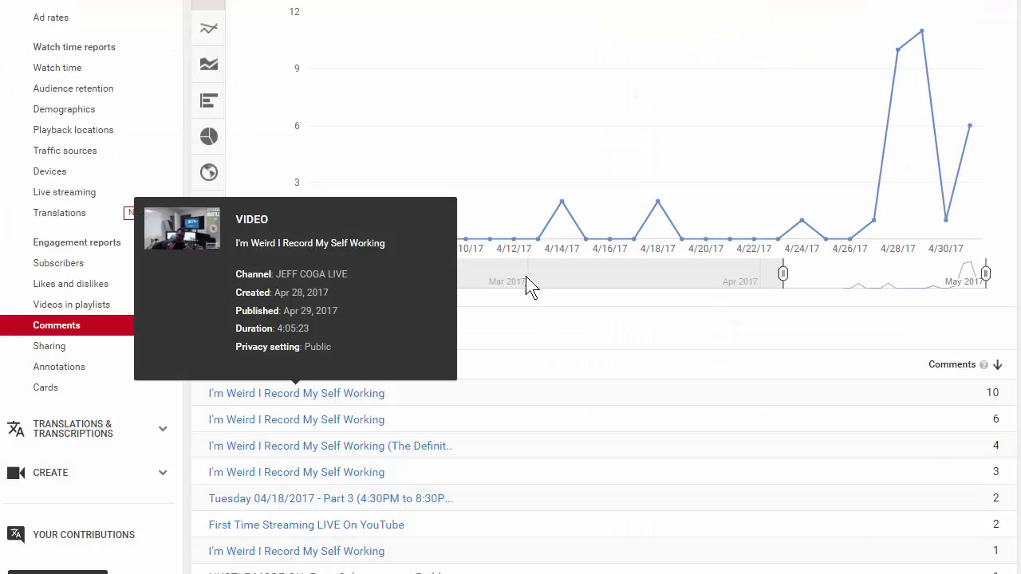
Move from the Comments report to the Community published comments list
{"action": "scroll", "coordinate": [607, 281], "scroll_direction": "up", "scroll_amount": 3}
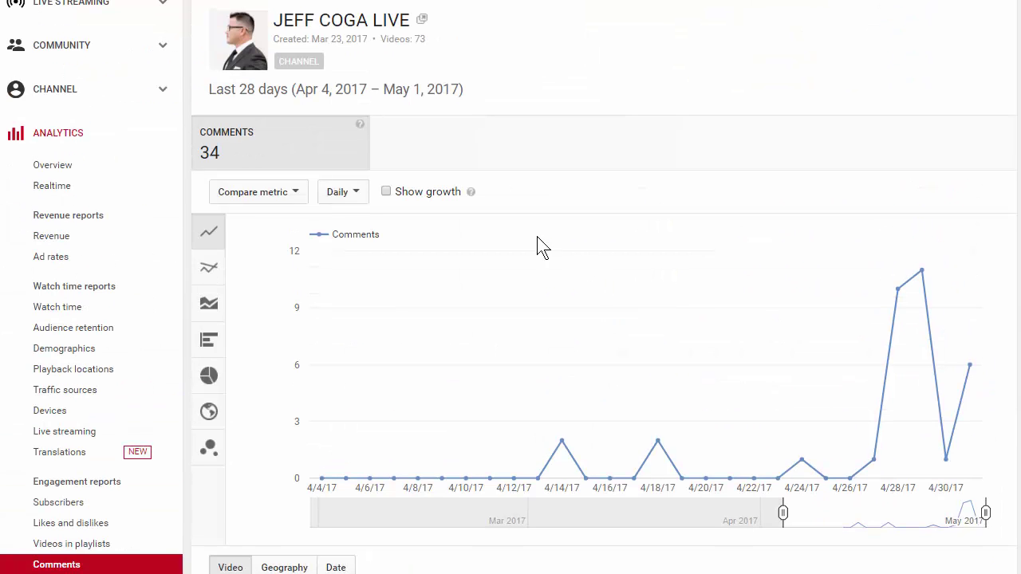
{"action": "scroll", "coordinate": [487, 235], "scroll_direction": "down", "scroll_amount": 1}
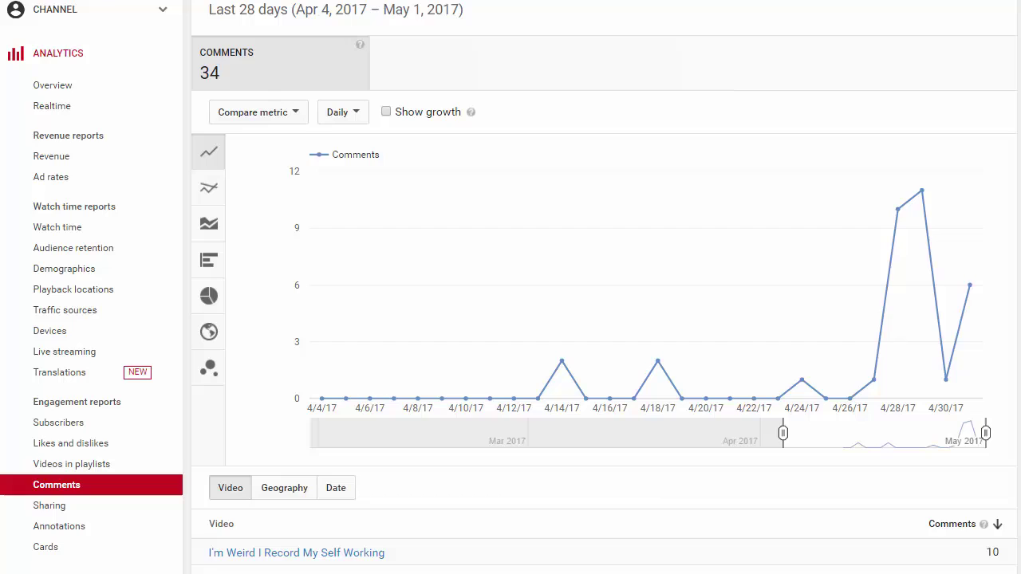
{"action": "scroll", "coordinate": [631, 490], "scroll_direction": "down", "scroll_amount": 3}
{"action": "scroll", "coordinate": [566, 418], "scroll_direction": "up", "scroll_amount": 5}
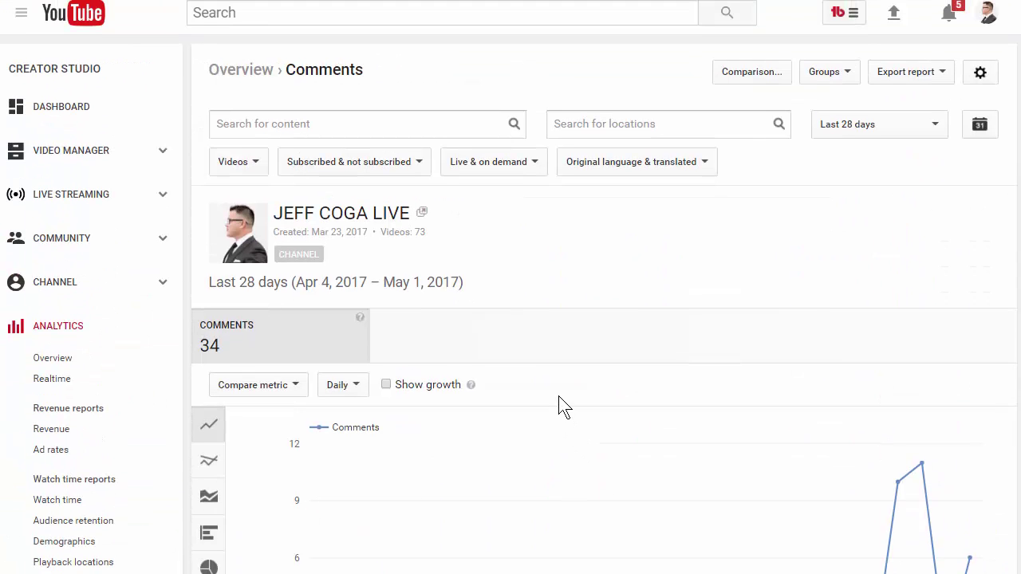
{"action": "scroll", "coordinate": [558, 405], "scroll_direction": "down", "scroll_amount": 4}
{"action": "scroll", "coordinate": [82, 411], "scroll_direction": "up", "scroll_amount": 3}
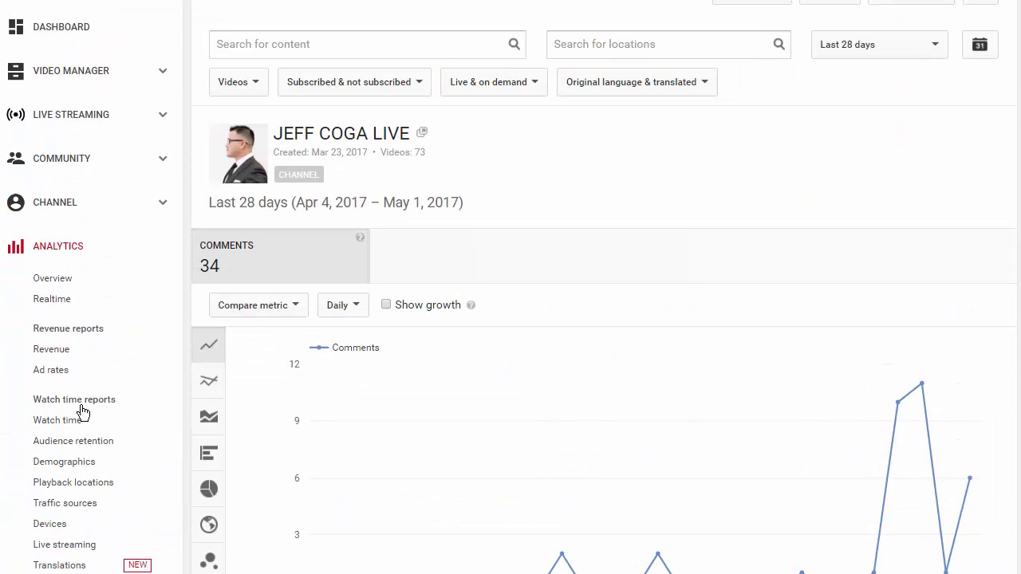
{"action": "left_click", "coordinate": [91, 166]}
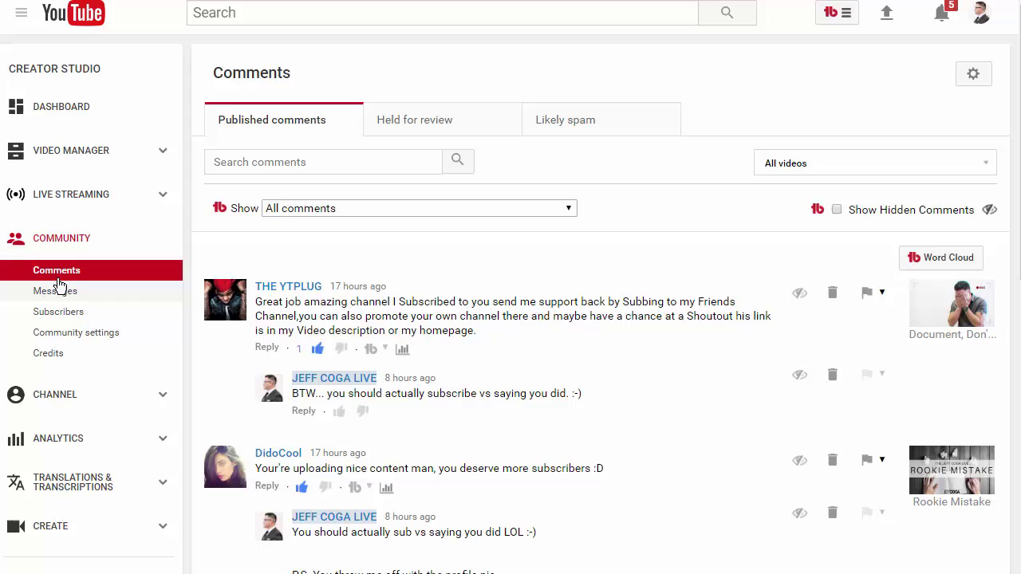
Browse the Published comments list with the channel's replies
{"action": "scroll", "coordinate": [454, 247], "scroll_direction": "down", "scroll_amount": 1}
{"action": "scroll", "coordinate": [455, 247], "scroll_direction": "down", "scroll_amount": 3}
{"action": "scroll", "coordinate": [454, 247], "scroll_direction": "down", "scroll_amount": 5}
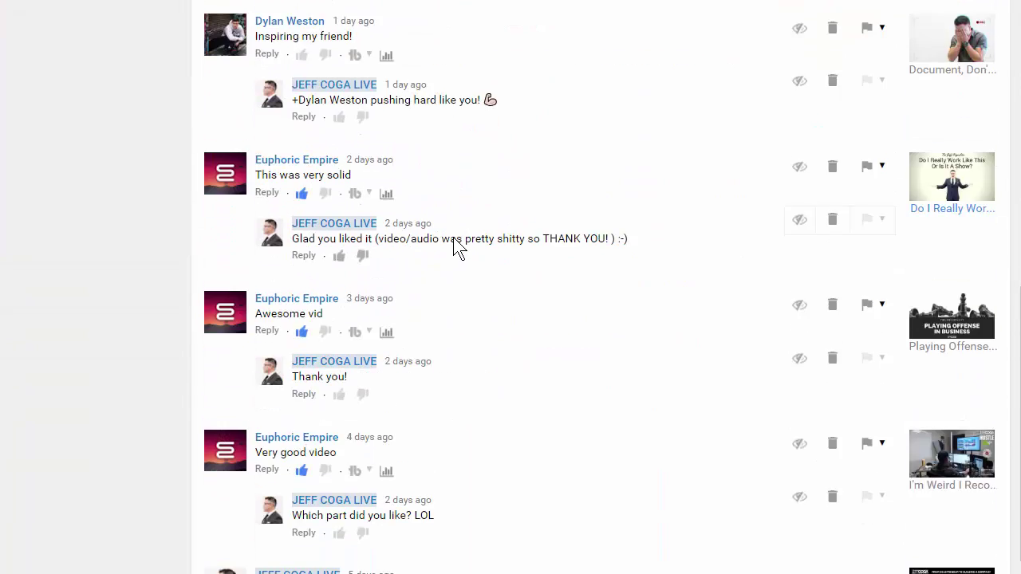
{"action": "scroll", "coordinate": [455, 250], "scroll_direction": "down", "scroll_amount": 3}
{"action": "scroll", "coordinate": [452, 235], "scroll_direction": "up", "scroll_amount": 7}
{"action": "scroll", "coordinate": [455, 246], "scroll_direction": "up", "scroll_amount": 6}
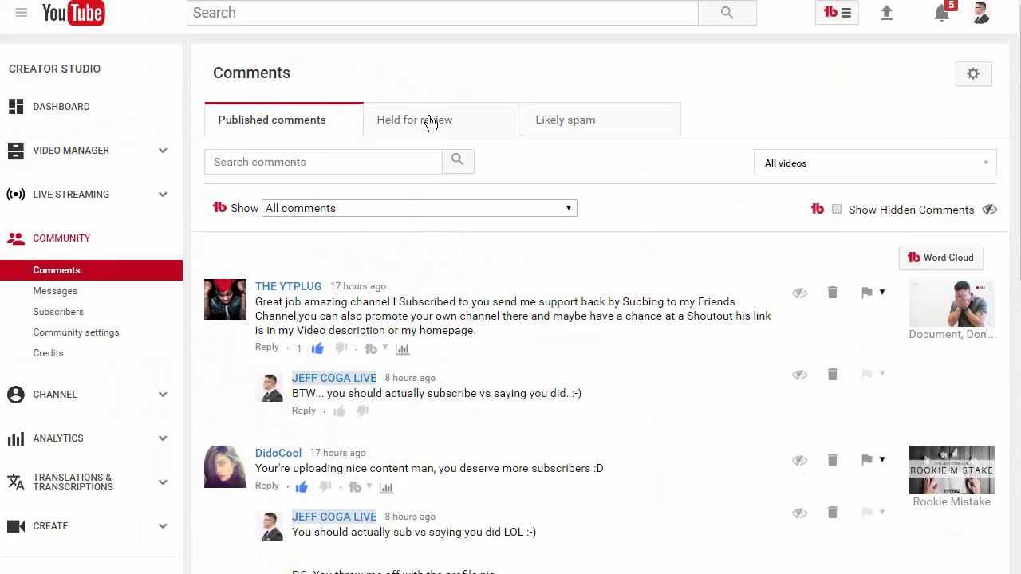
Check the Likely spam tab, which has nothing to show, then view Channel status
{"action": "left_click", "coordinate": [579, 129]}
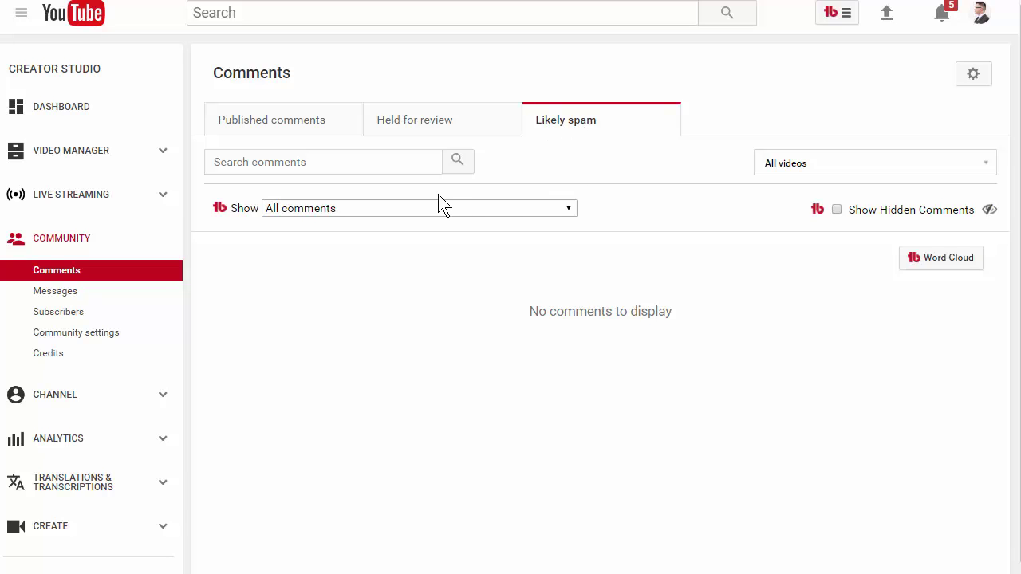
{"action": "scroll", "coordinate": [199, 297], "scroll_direction": "down", "scroll_amount": 1}
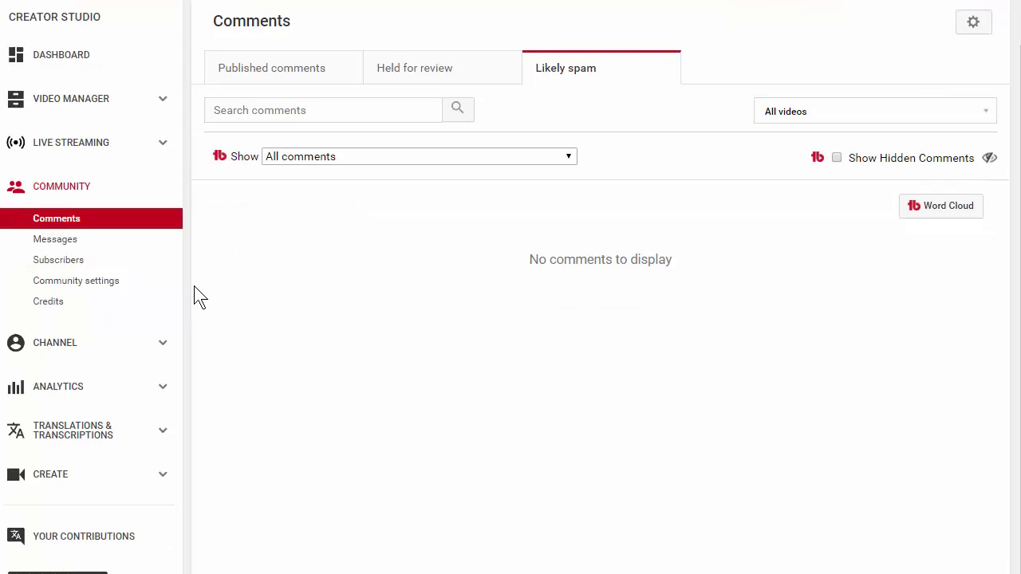
{"action": "scroll", "coordinate": [184, 296], "scroll_direction": "down", "scroll_amount": 2}
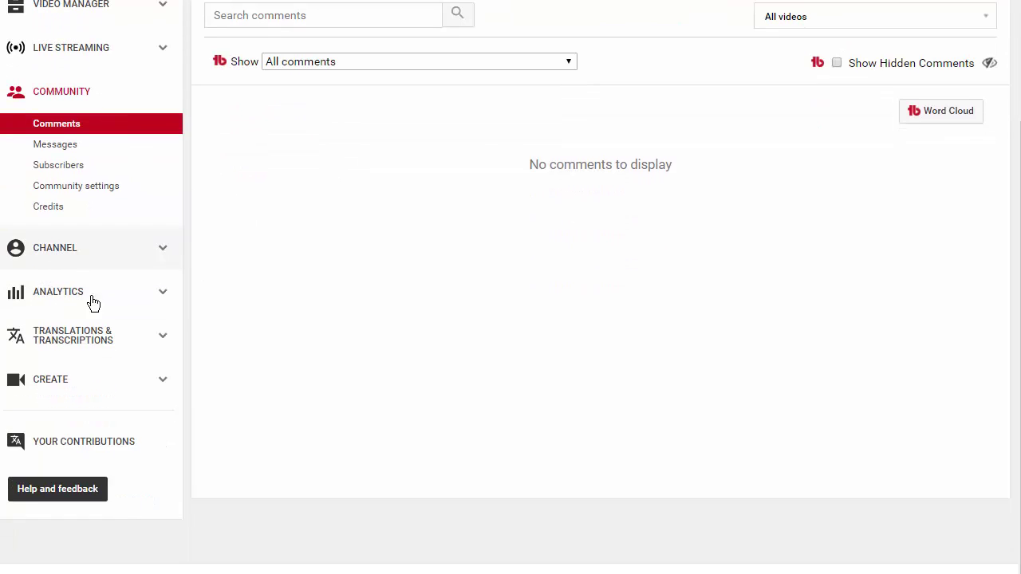
{"action": "left_click", "coordinate": [158, 253]}
Show the Monetization page confirming monetization is enabled
{"action": "scroll", "coordinate": [158, 253], "scroll_direction": "down", "scroll_amount": 1}
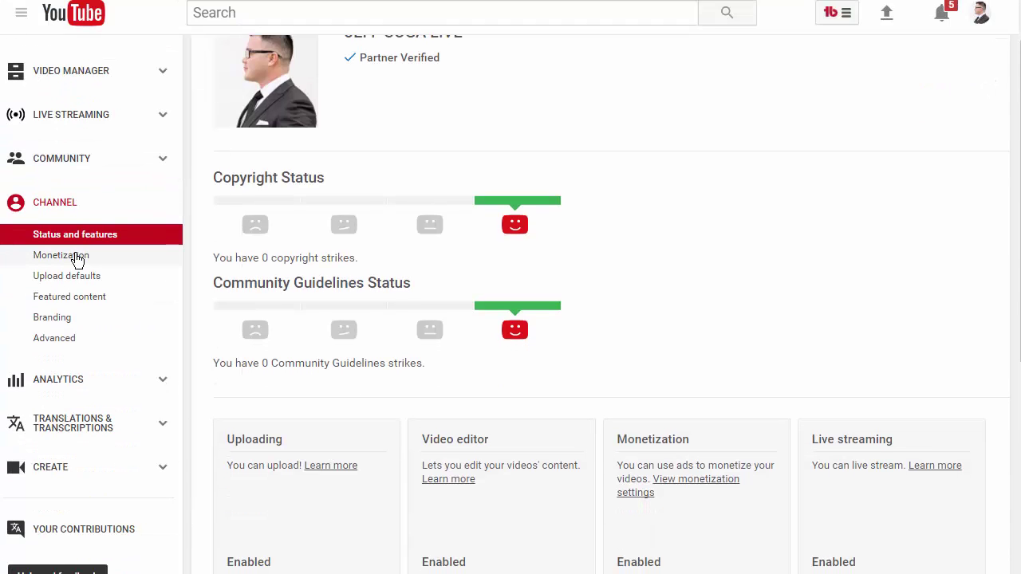
{"action": "left_click", "coordinate": [77, 257]}
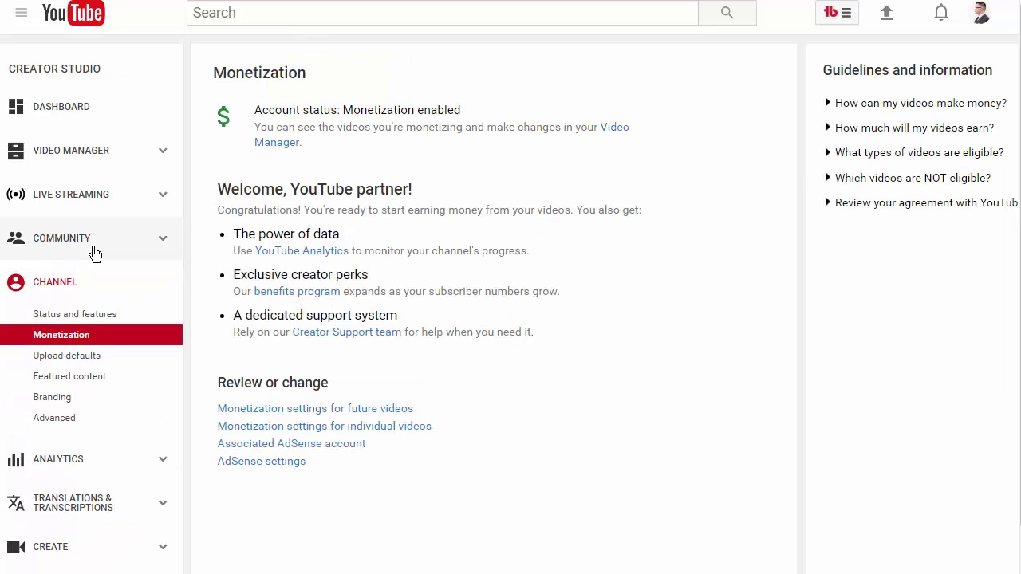
Show the Revenue report: $0.02 estimated over 28 days, with its per-video table
{"action": "left_click", "coordinate": [60, 461]}
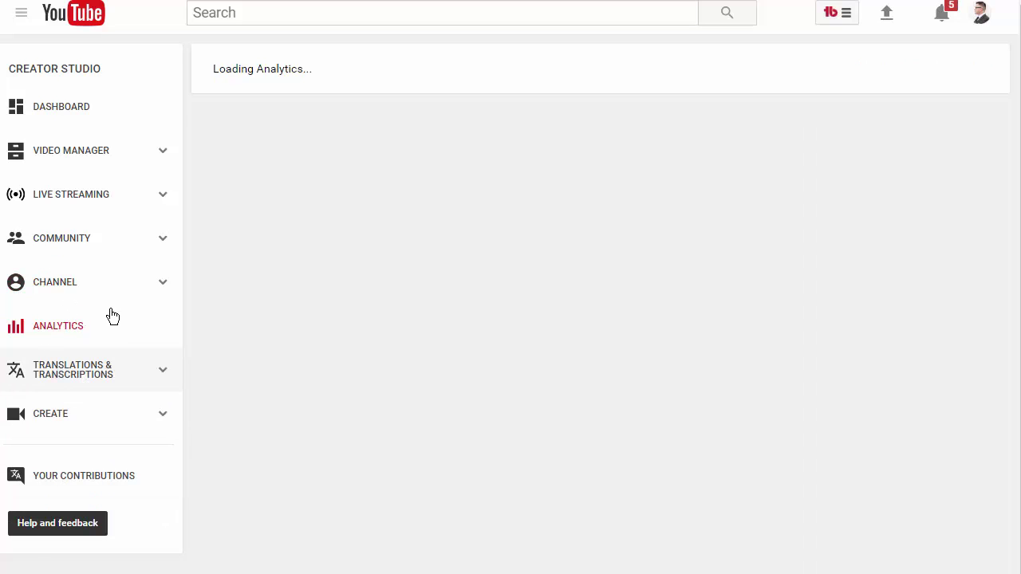
{"action": "scroll", "coordinate": [92, 334], "scroll_direction": "down", "scroll_amount": 1}
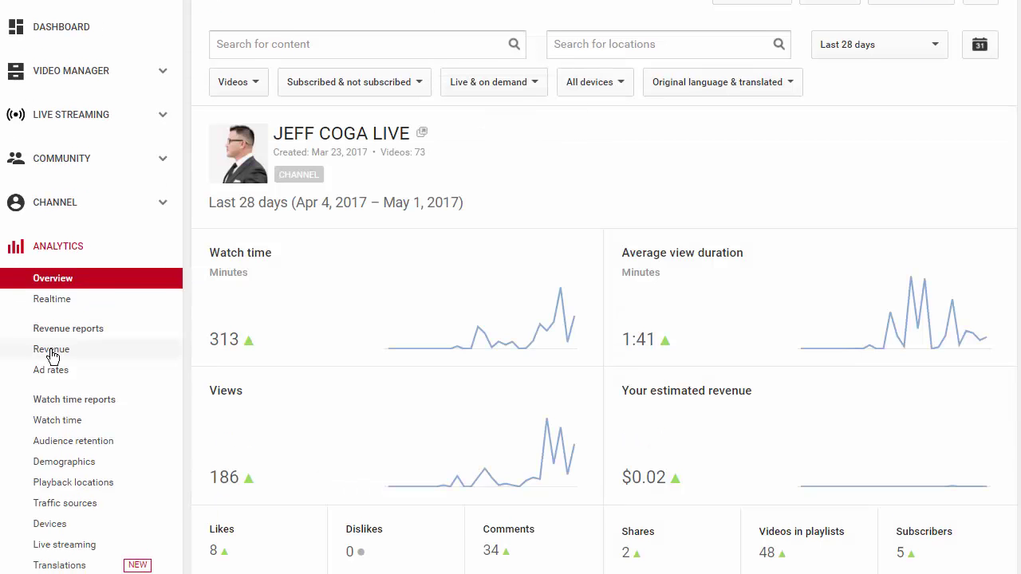
{"action": "left_click", "coordinate": [52, 351]}
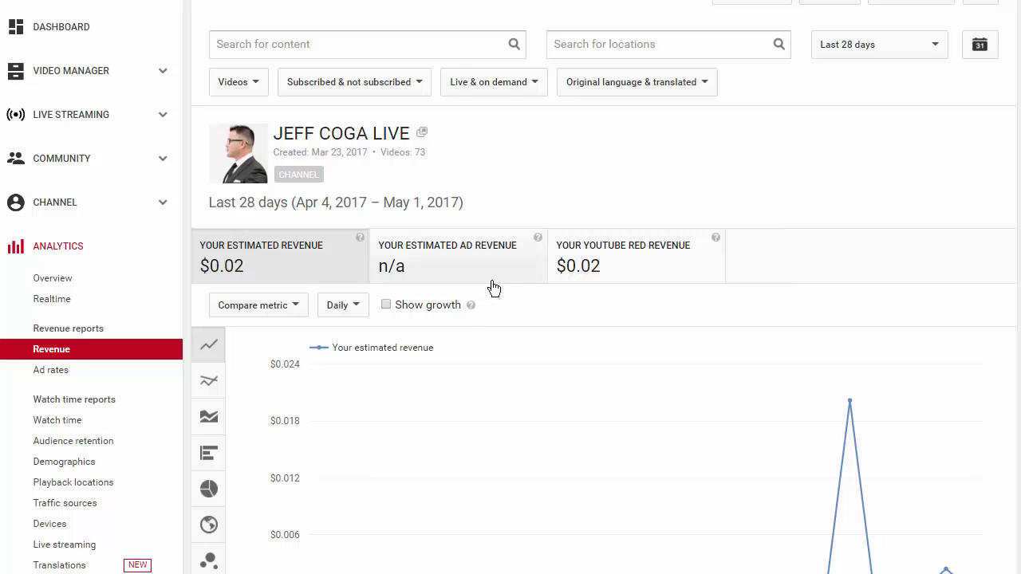
{"action": "scroll", "coordinate": [558, 410], "scroll_direction": "down", "scroll_amount": 1}
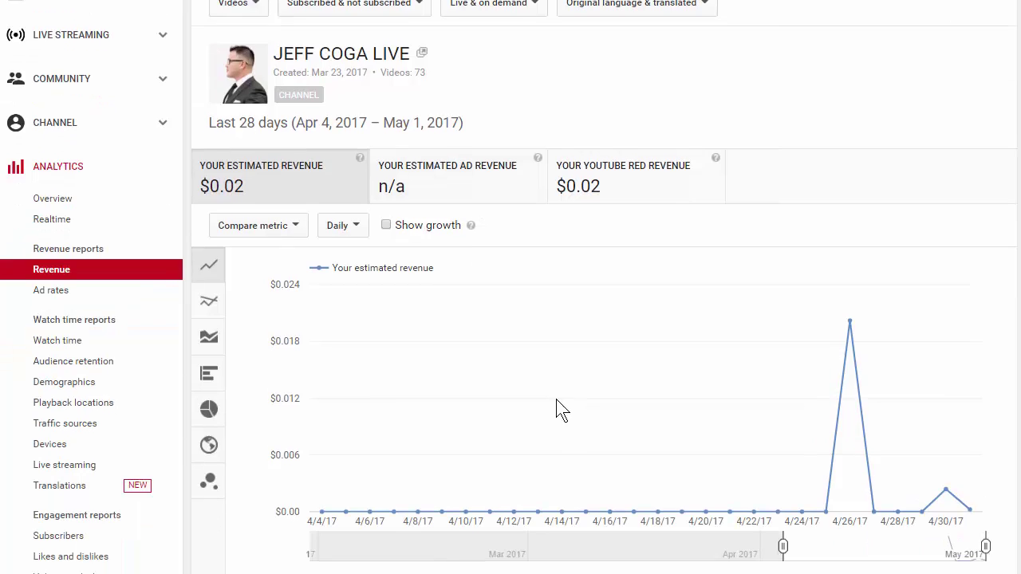
{"action": "scroll", "coordinate": [556, 394], "scroll_direction": "down", "scroll_amount": 2}
{"action": "scroll", "coordinate": [554, 395], "scroll_direction": "down", "scroll_amount": 2}
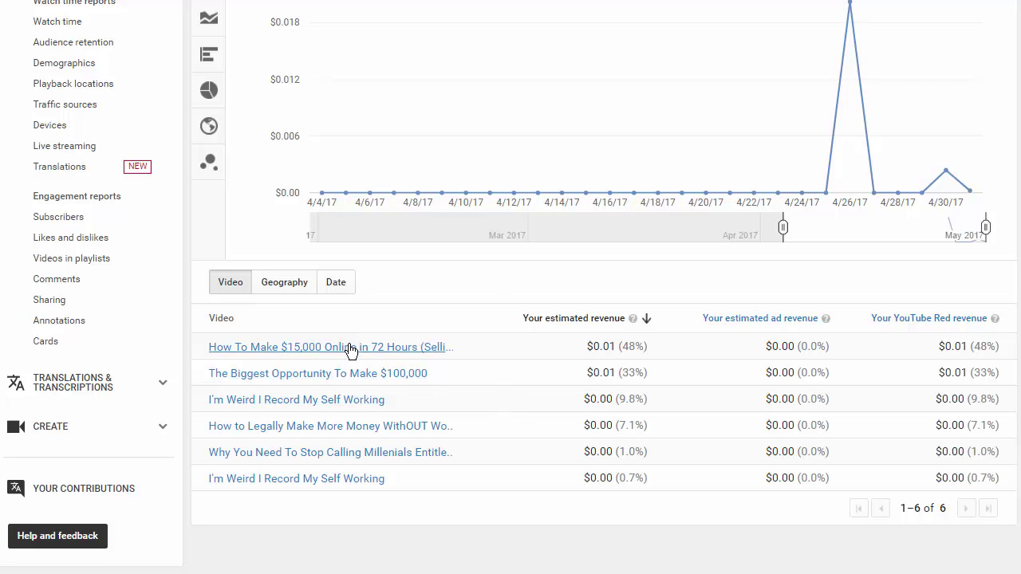
{"action": "scroll", "coordinate": [510, 392], "scroll_direction": "up", "scroll_amount": 2}
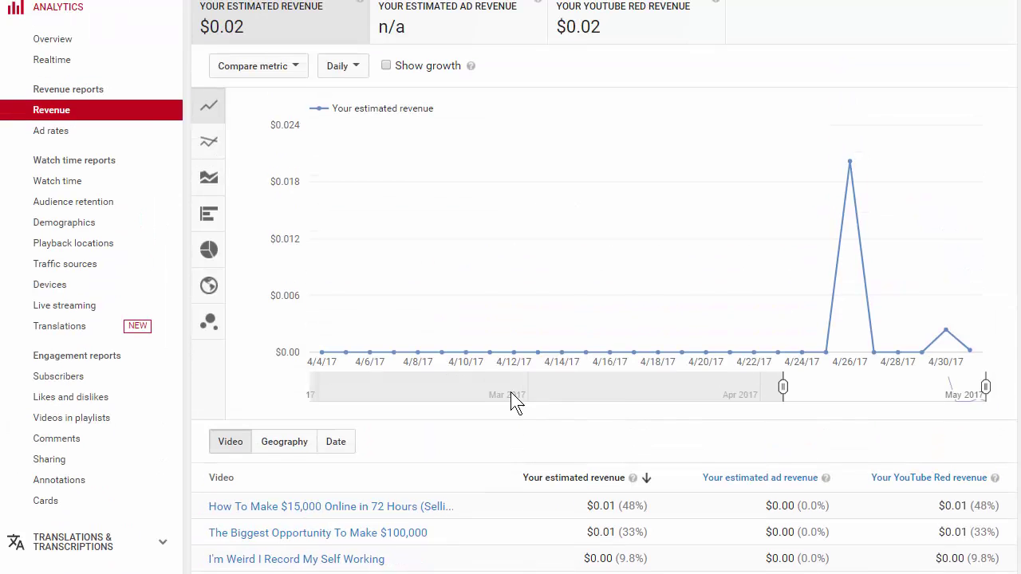
{"action": "scroll", "coordinate": [473, 390], "scroll_direction": "up", "scroll_amount": 1}
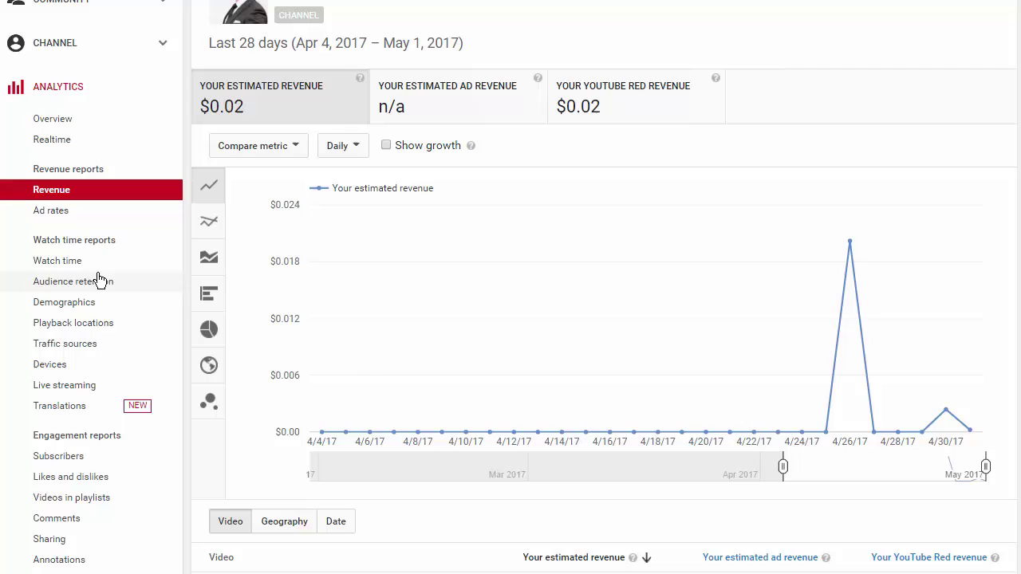
Step through the Ad rates, Realtime, Traffic sources and Playback locations reports
{"action": "left_click", "coordinate": [58, 211]}
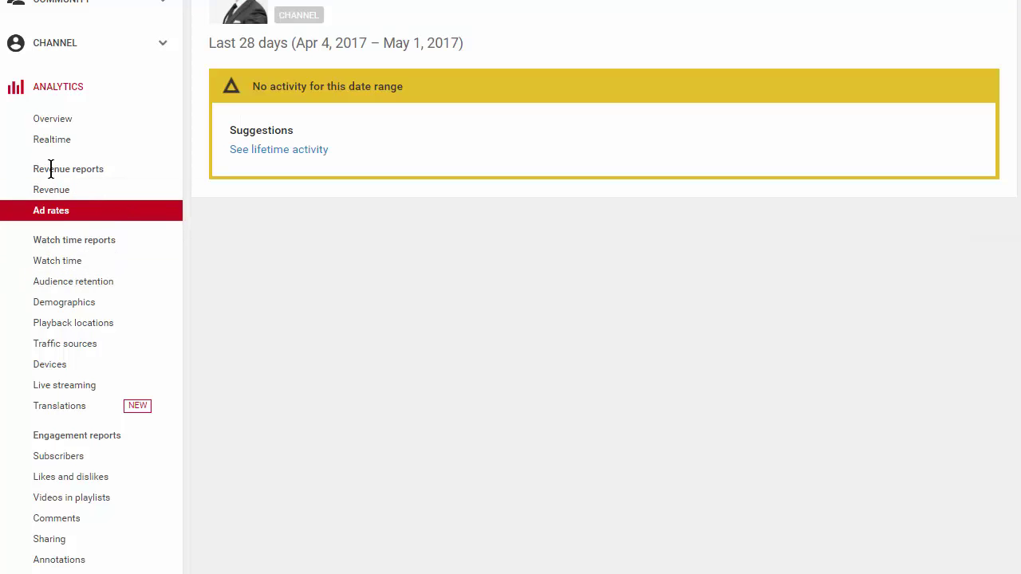
{"action": "left_click", "coordinate": [50, 145]}
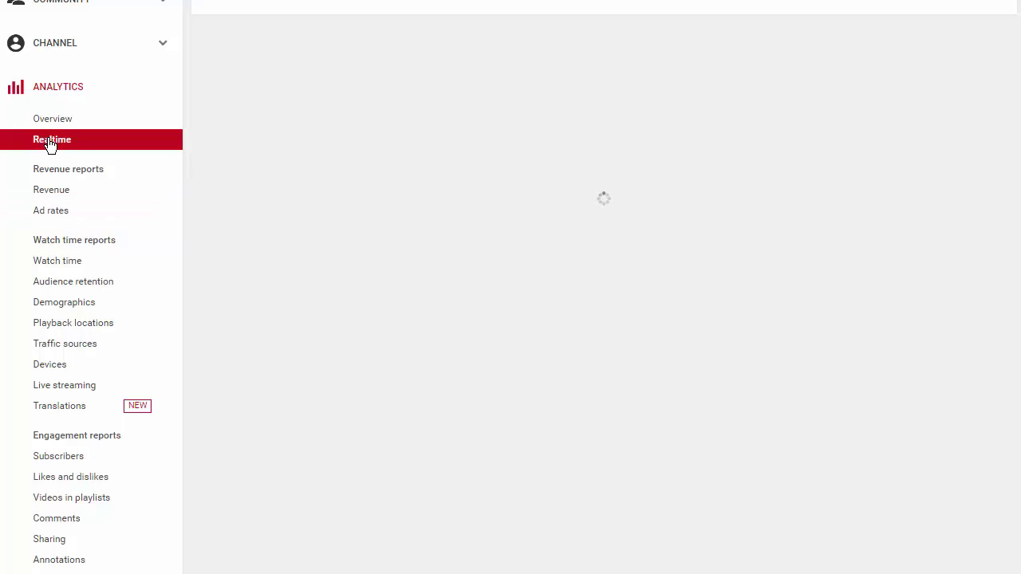
{"action": "scroll", "coordinate": [61, 197], "scroll_direction": "down", "scroll_amount": 2}
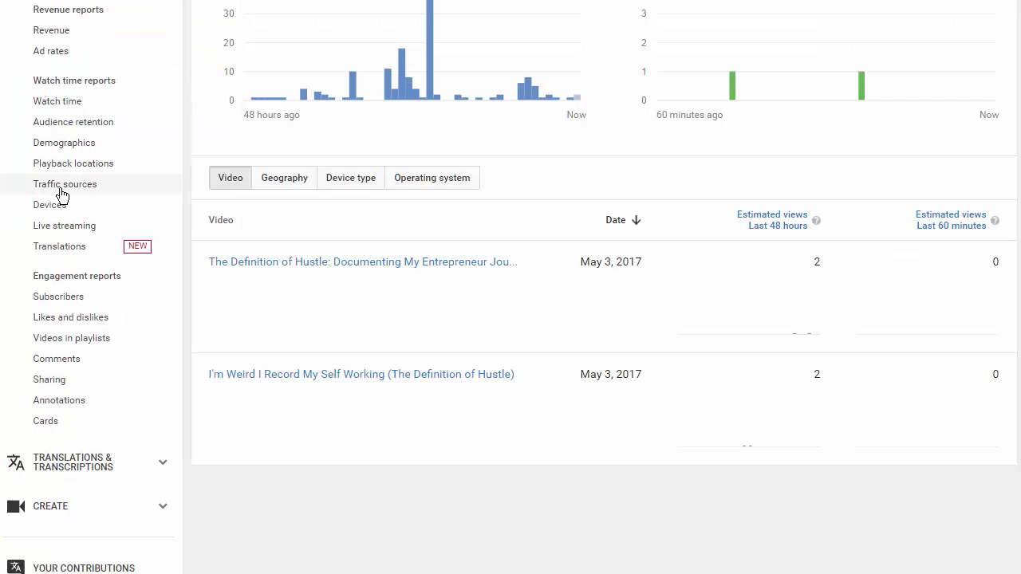
{"action": "left_click", "coordinate": [62, 193]}
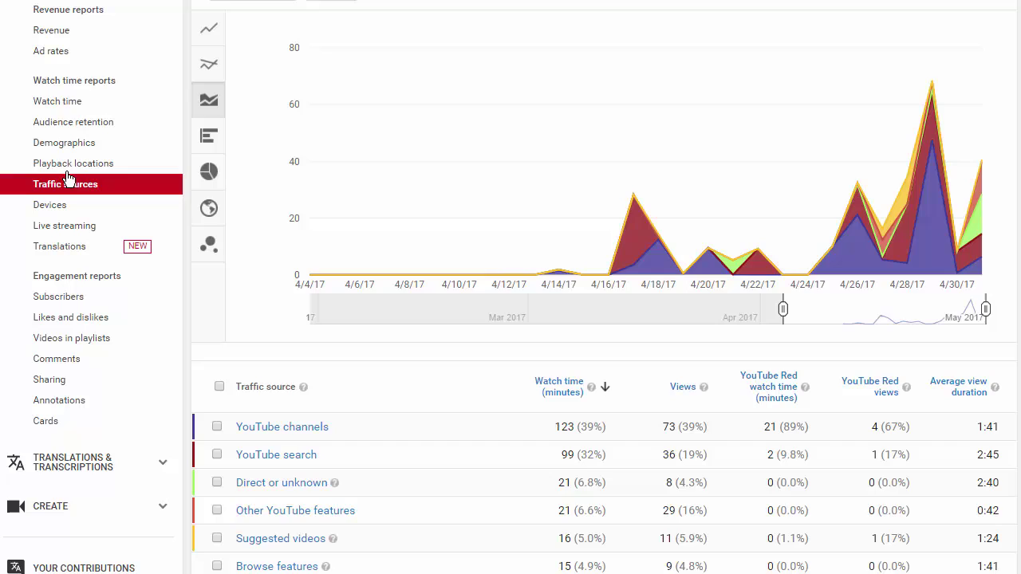
{"action": "left_click", "coordinate": [74, 165]}
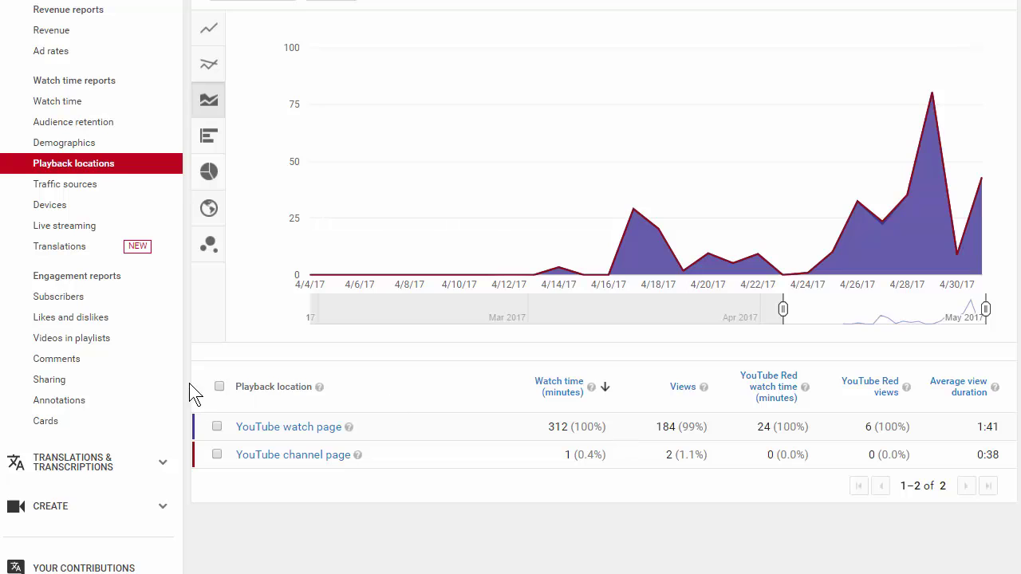
View the Likes and dislikes report, then the Subscribers report
{"action": "left_click", "coordinate": [80, 320]}
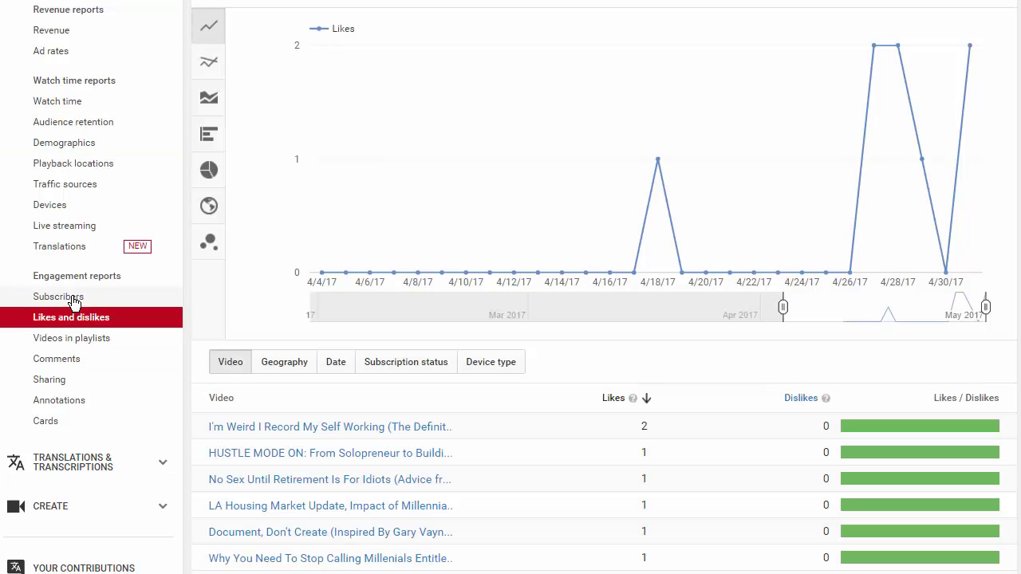
{"action": "left_click", "coordinate": [74, 300]}
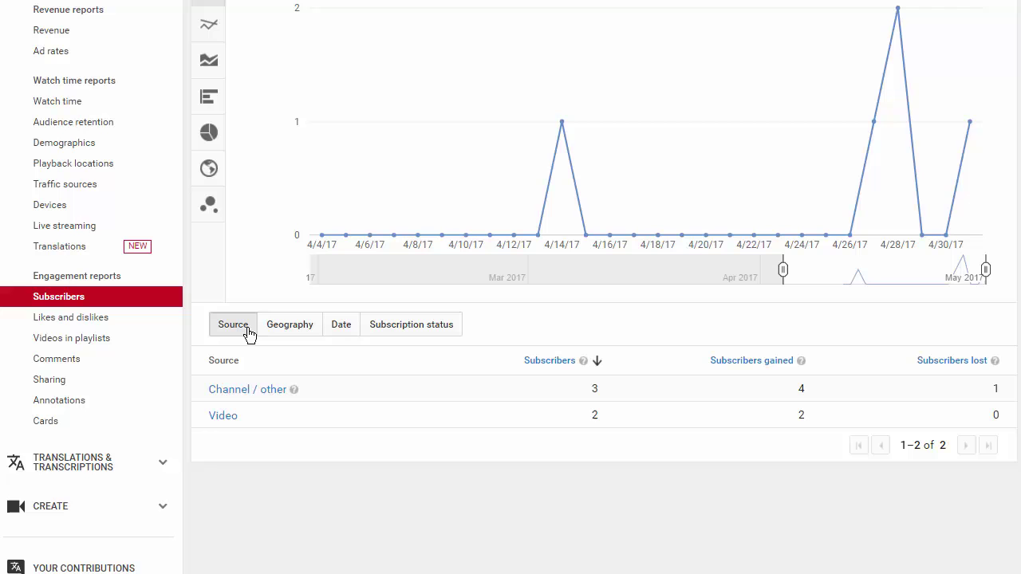
{"action": "scroll", "coordinate": [356, 433], "scroll_direction": "up", "scroll_amount": 3}
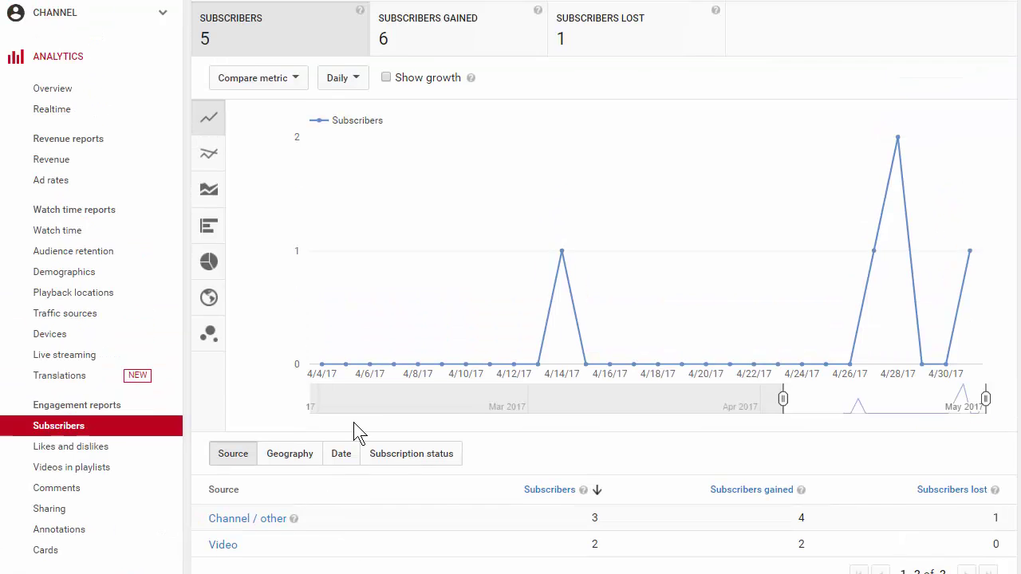
{"action": "scroll", "coordinate": [357, 433], "scroll_direction": "down", "scroll_amount": 2}
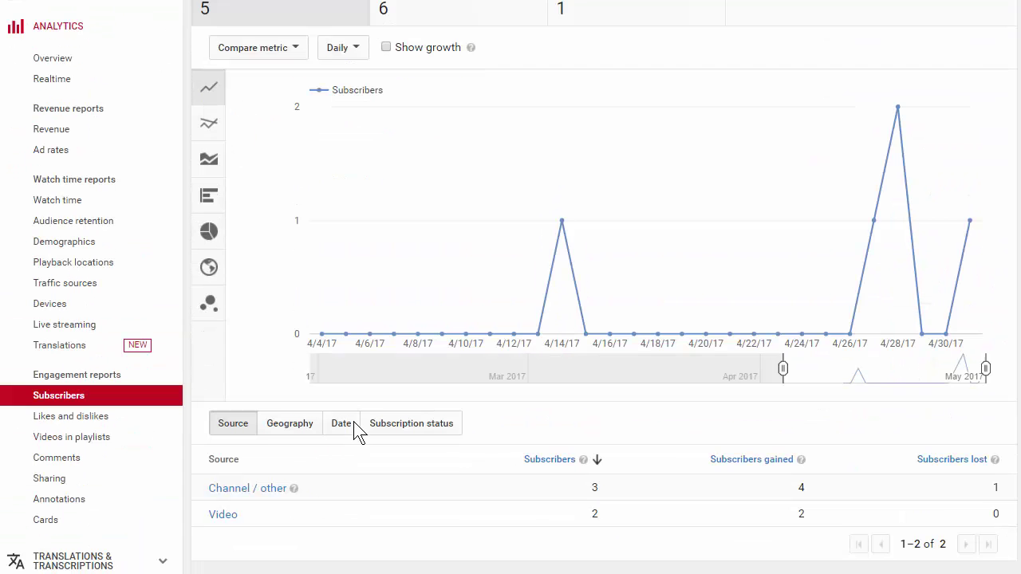
{"action": "scroll", "coordinate": [251, 407], "scroll_direction": "down", "scroll_amount": 1}
View the Comments report, then Videos in playlists: 48 videos, 51 added, 3 removed
{"action": "left_click", "coordinate": [72, 360]}
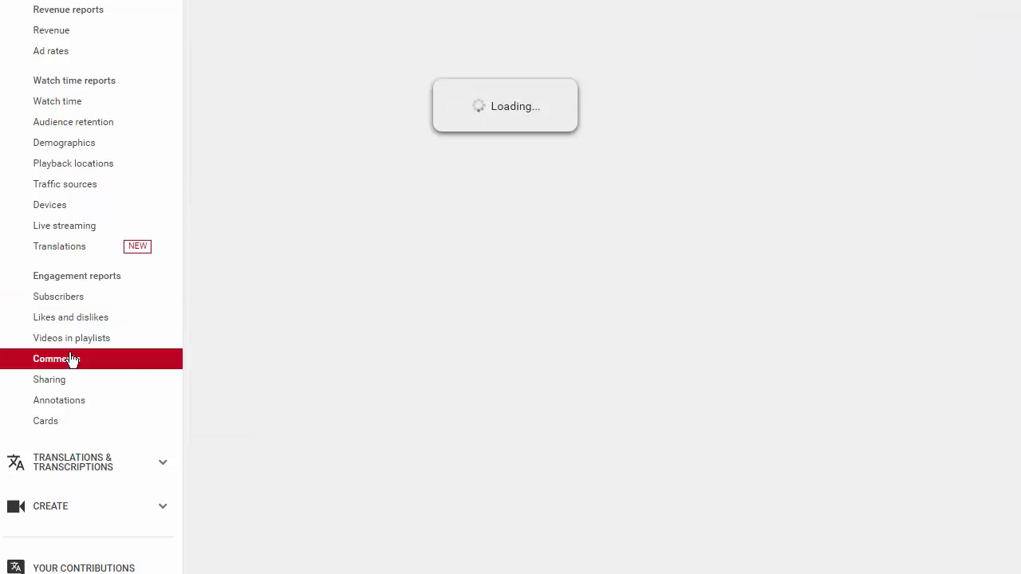
{"action": "left_click", "coordinate": [80, 342]}
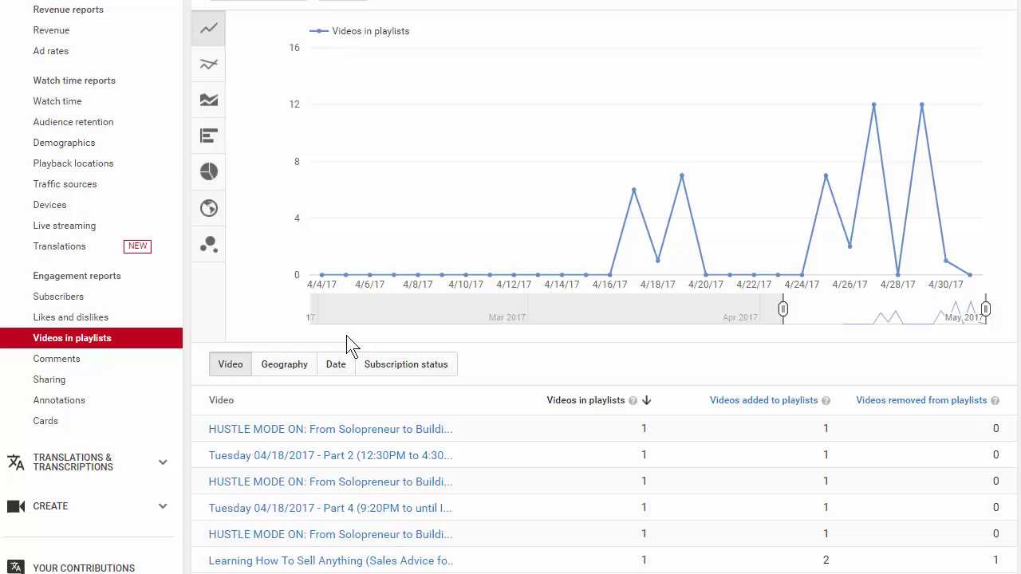
{"action": "scroll", "coordinate": [434, 344], "scroll_direction": "down", "scroll_amount": 2}
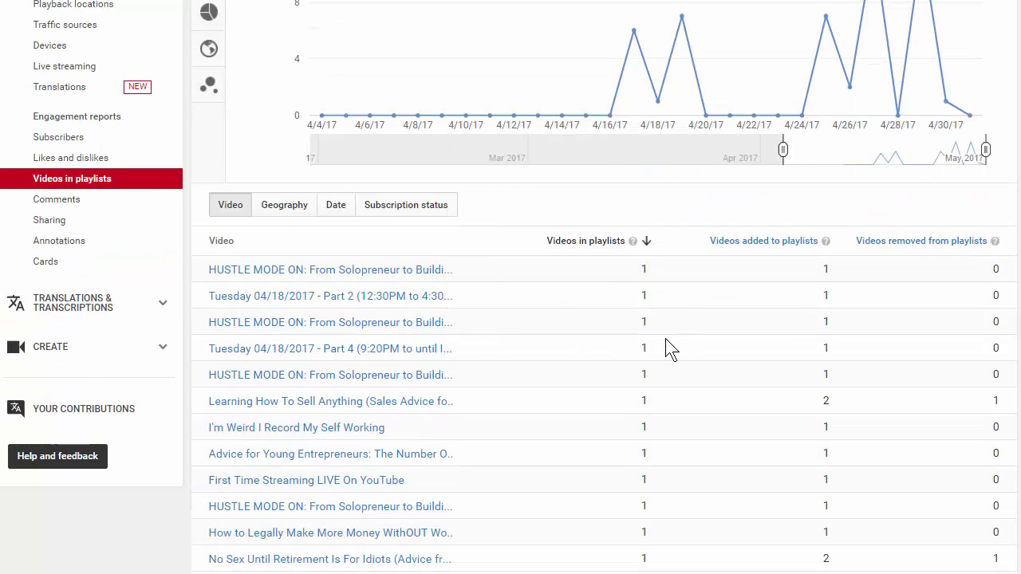
{"action": "scroll", "coordinate": [632, 341], "scroll_direction": "down", "scroll_amount": 1}
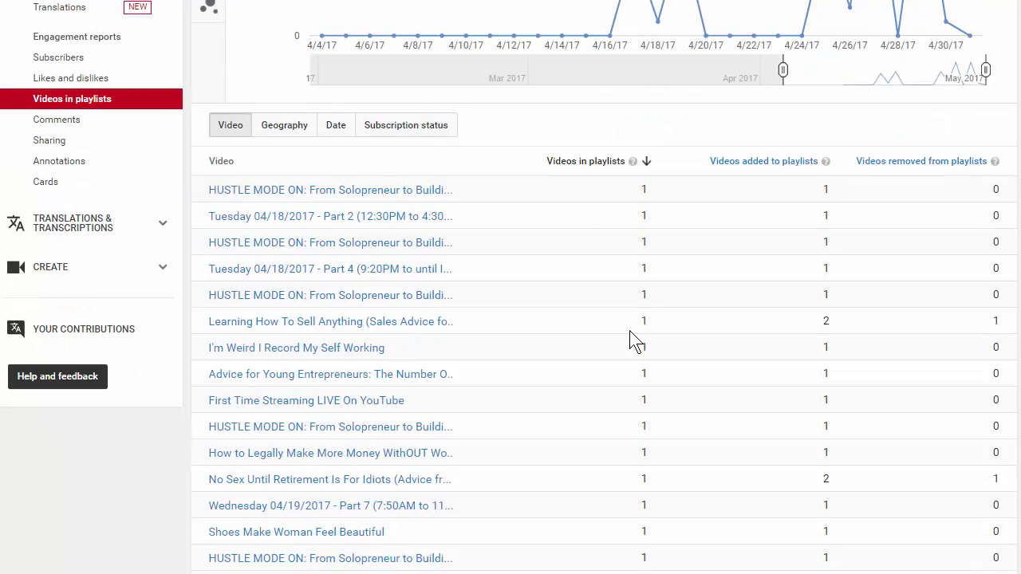
{"action": "scroll", "coordinate": [626, 337], "scroll_direction": "up", "scroll_amount": 2}
{"action": "scroll", "coordinate": [620, 335], "scroll_direction": "up", "scroll_amount": 5}
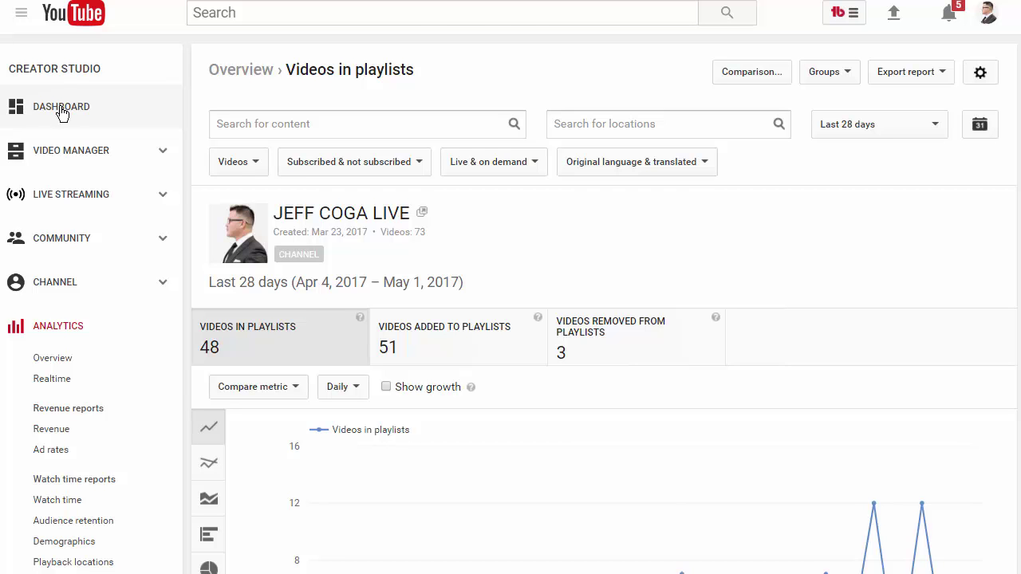
Review the Dashboard widgets (179 views, 14 subscribers, 28-day analytics, recent comments), then return to top
{"action": "left_click", "coordinate": [63, 112]}
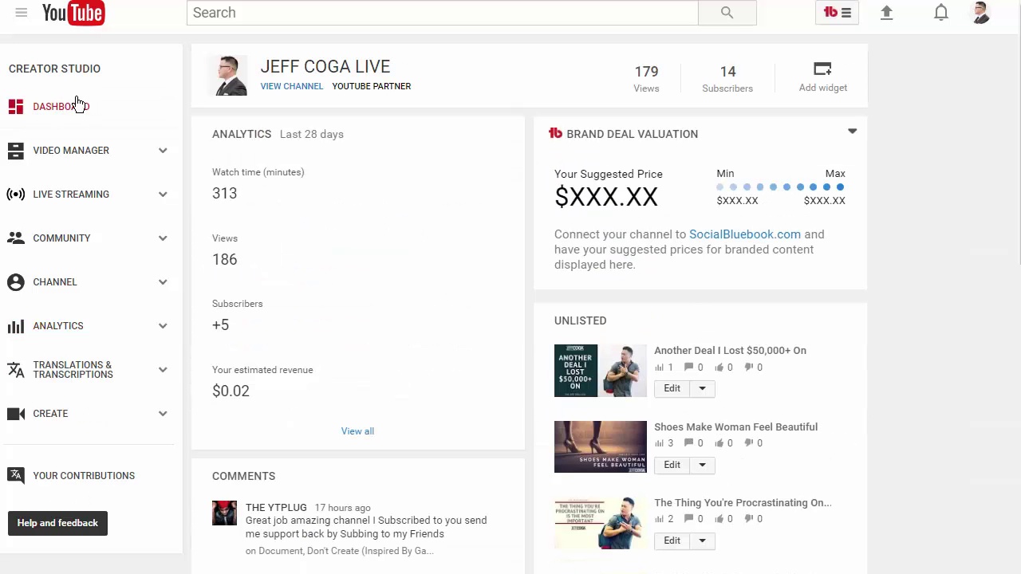
{"action": "scroll", "coordinate": [170, 189], "scroll_direction": "down", "scroll_amount": 2}
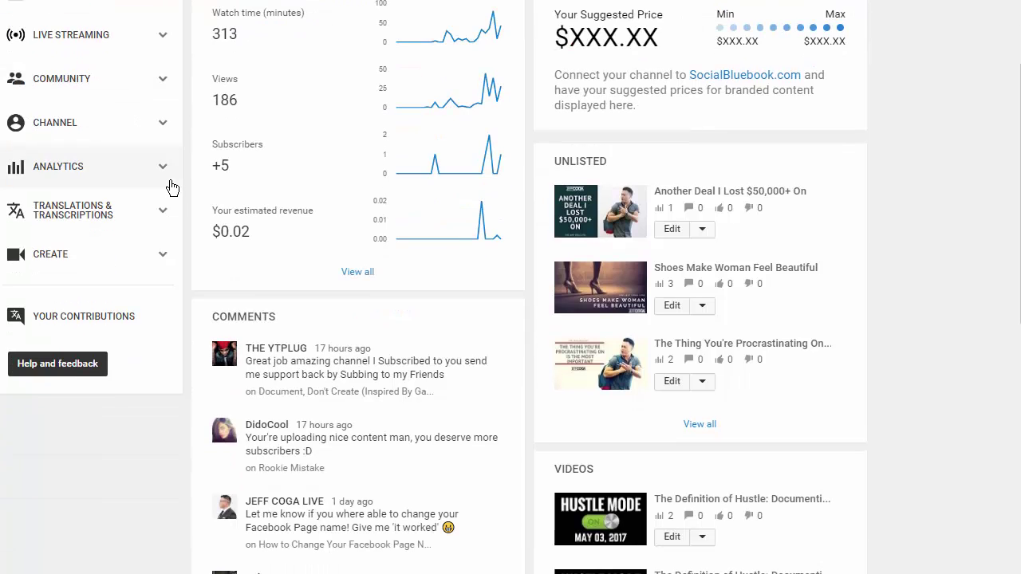
{"action": "scroll", "coordinate": [170, 177], "scroll_direction": "down", "scroll_amount": 1}
{"action": "scroll", "coordinate": [170, 176], "scroll_direction": "down", "scroll_amount": 1}
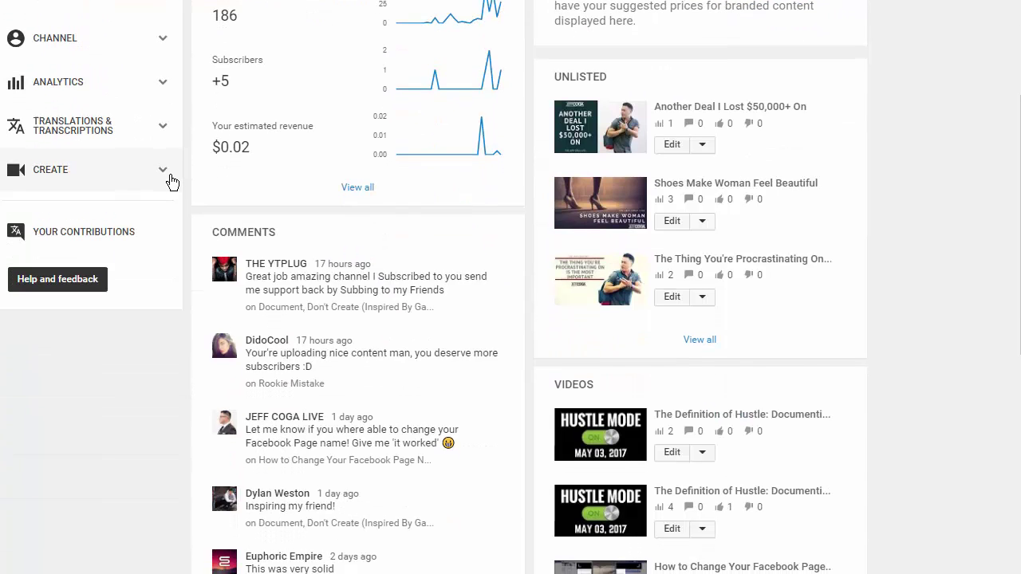
{"action": "scroll", "coordinate": [170, 174], "scroll_direction": "down", "scroll_amount": 1}
{"action": "scroll", "coordinate": [170, 174], "scroll_direction": "down", "scroll_amount": 3}
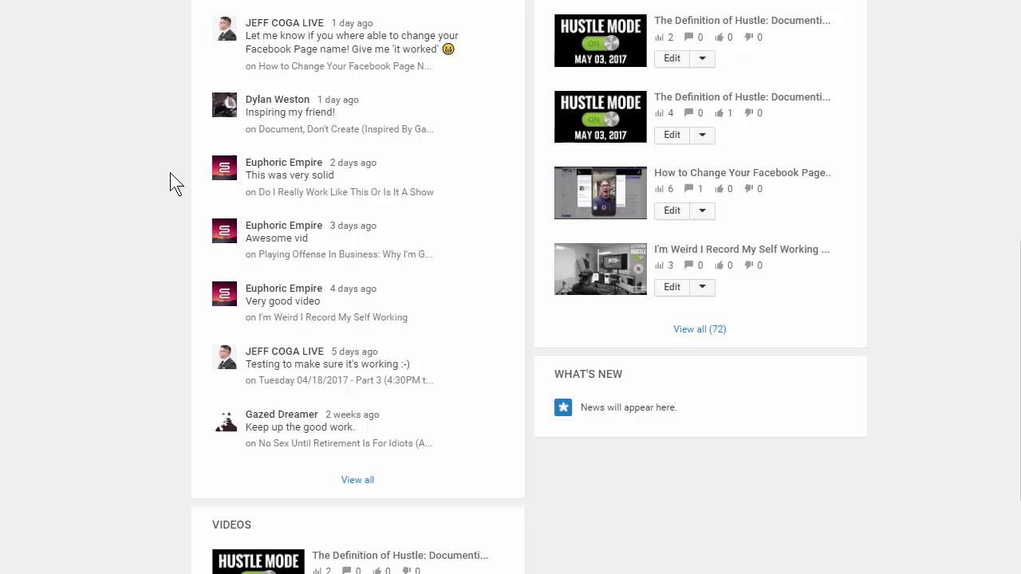
{"action": "scroll", "coordinate": [170, 182], "scroll_direction": "up", "scroll_amount": 4}
{"action": "scroll", "coordinate": [170, 182], "scroll_direction": "up", "scroll_amount": 2}
{"action": "scroll", "coordinate": [172, 180], "scroll_direction": "up", "scroll_amount": 3}
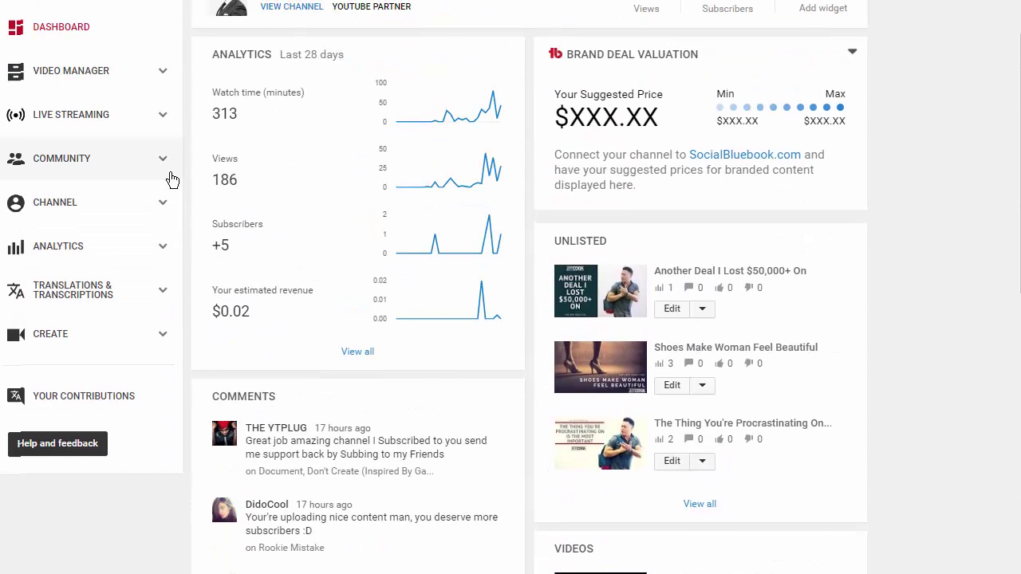
{"action": "scroll", "coordinate": [172, 180], "scroll_direction": "up", "scroll_amount": 1}
{"action": "mouse_move", "coordinate": [209, 67]}
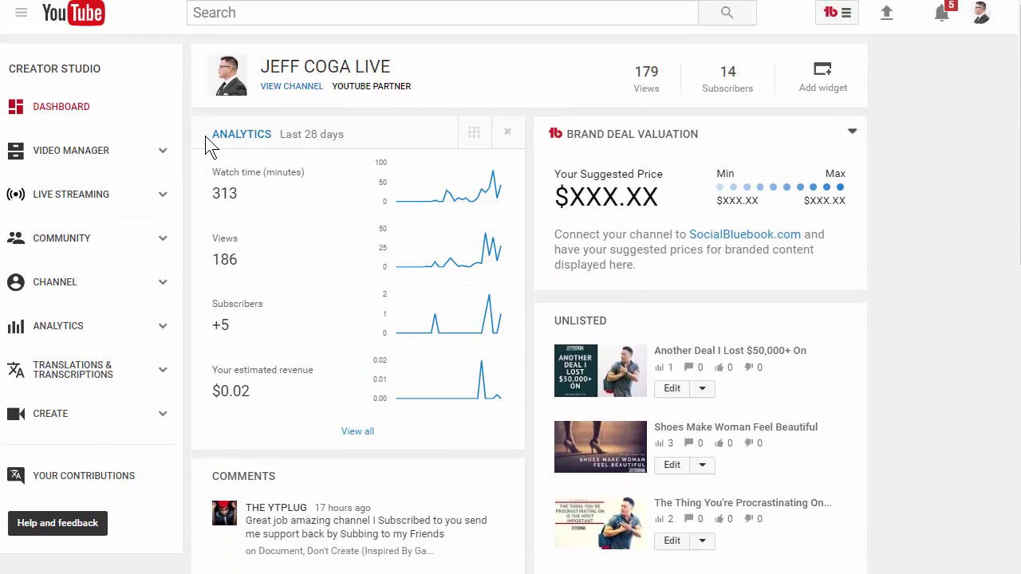